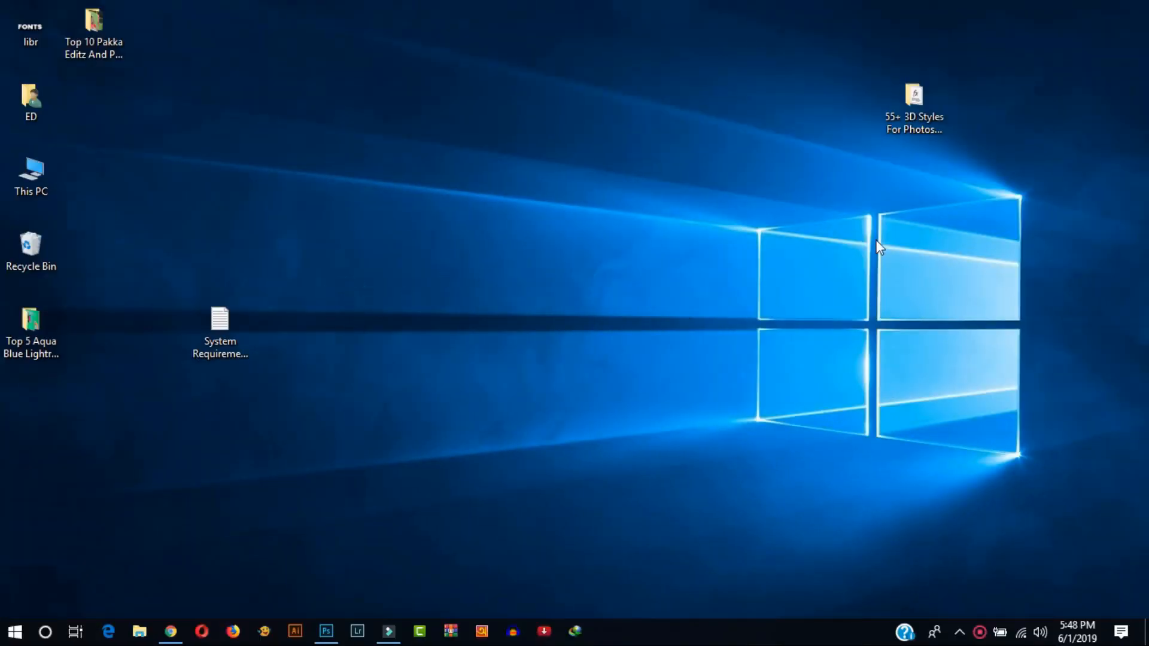
Check the ASL styles file inside the desktop folder "55+ 3D Styles For Photoshop Download Free Part 01" and close the folder.
double_click(914, 96)
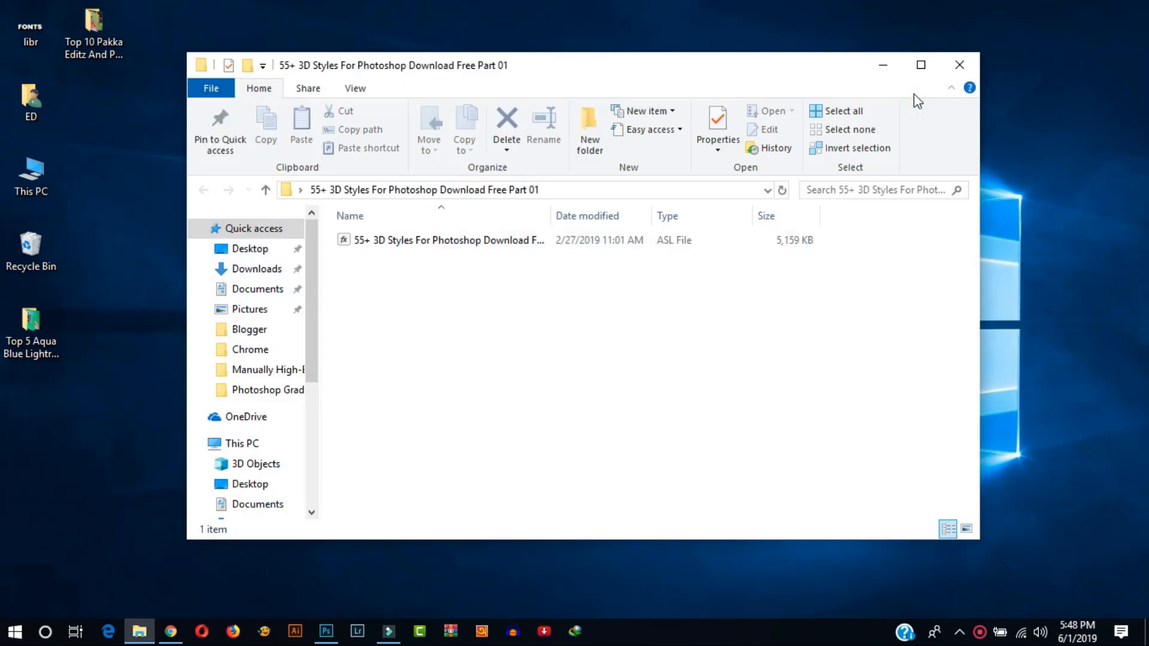
click(473, 245)
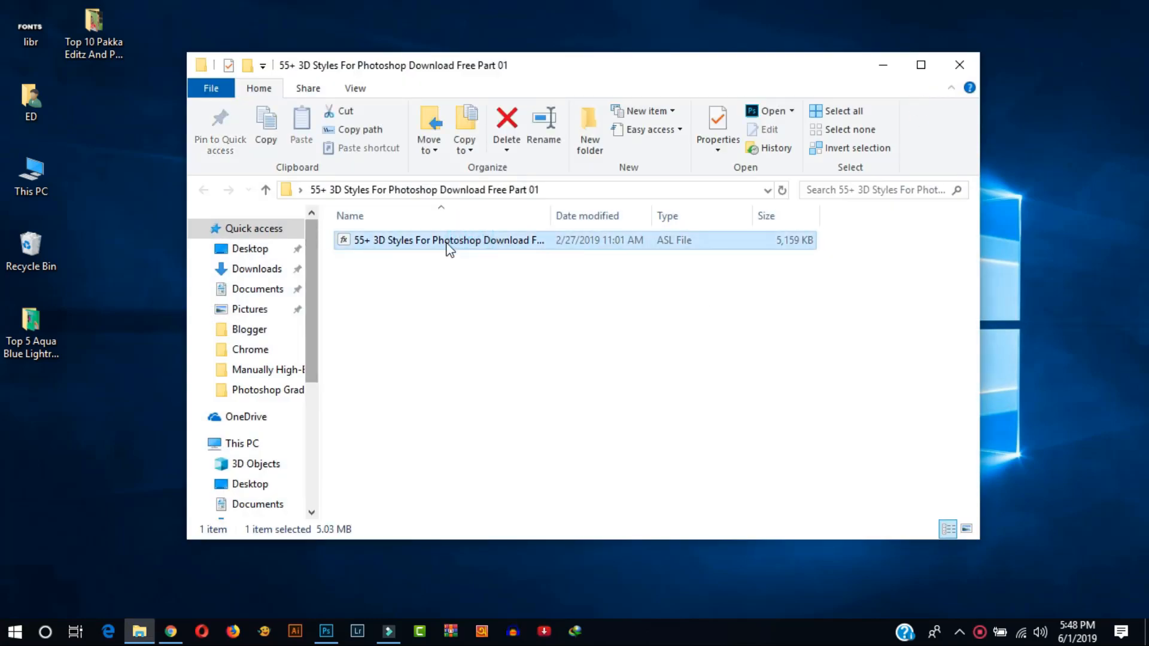
click(947, 66)
click(485, 388)
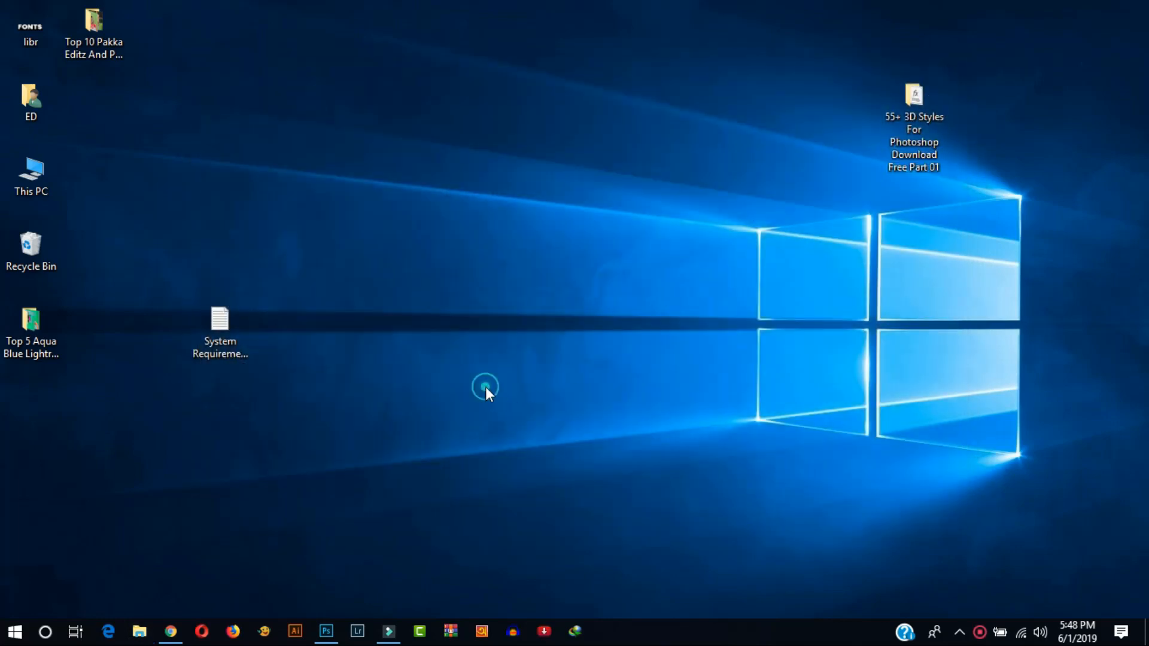
Switch to Photoshop and show the Styles panel in the workspace.
click(321, 627)
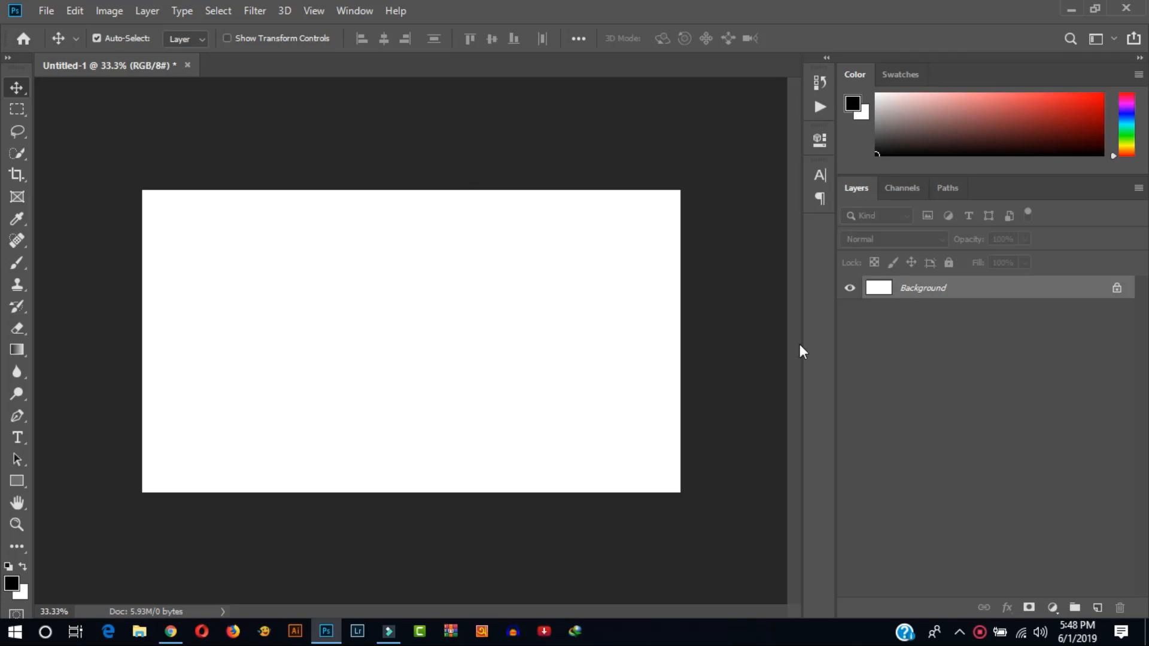
click(948, 189)
click(909, 189)
click(866, 188)
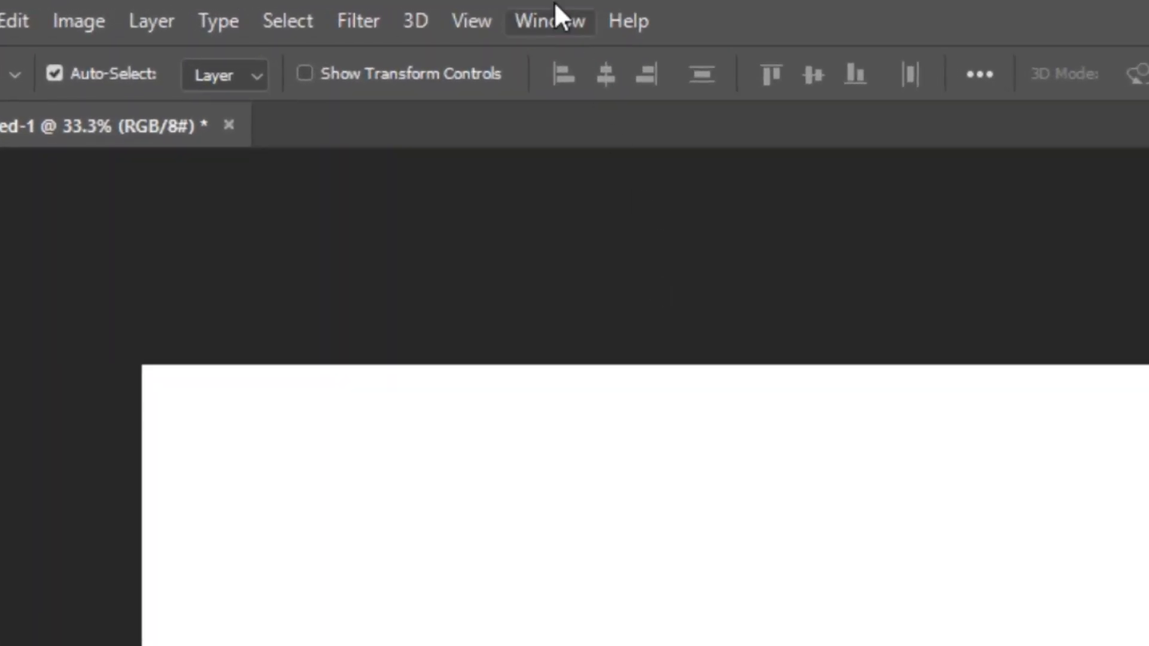
click(354, 10)
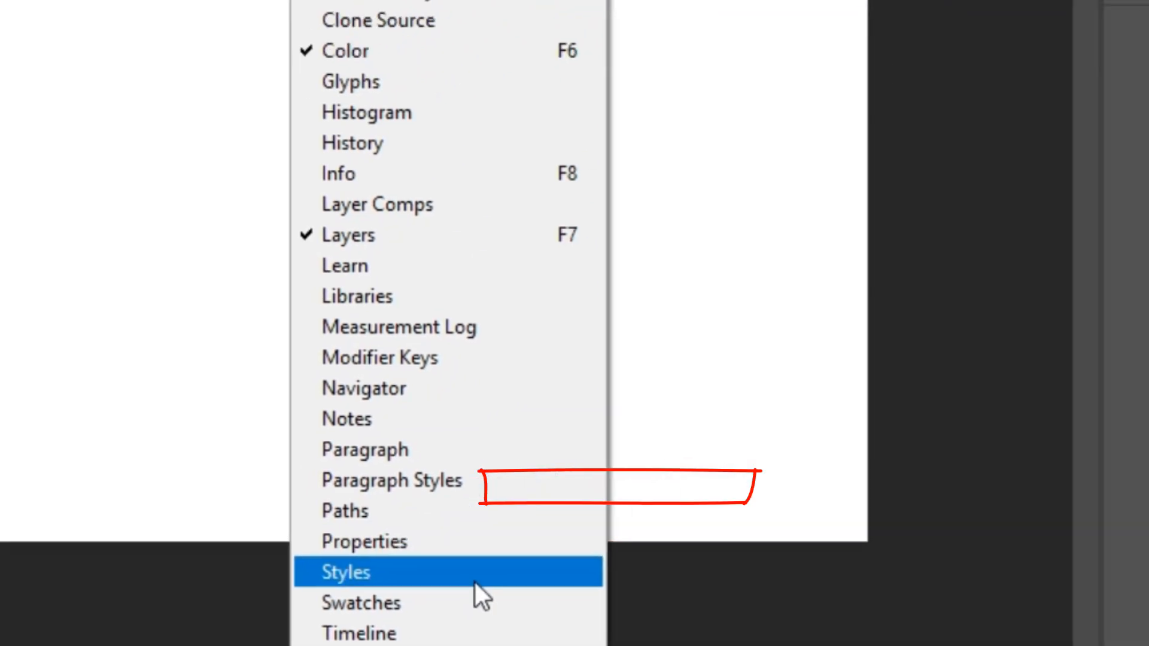
click(476, 581)
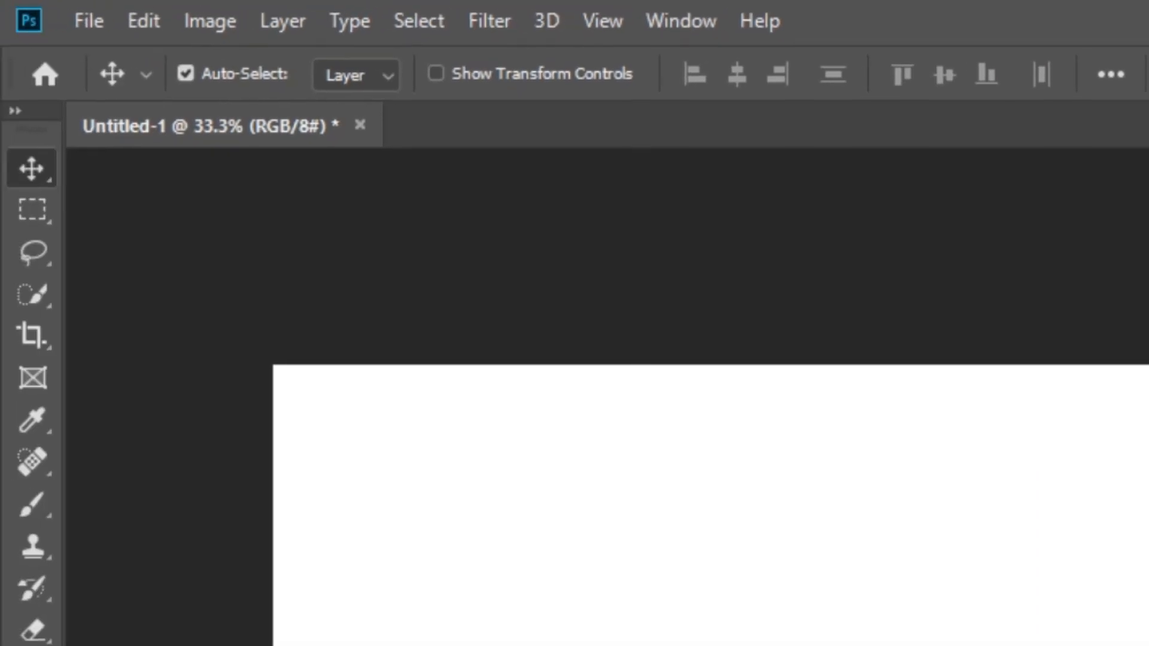
Open the Preset Manager and set the preset type to Styles.
click(159, 3)
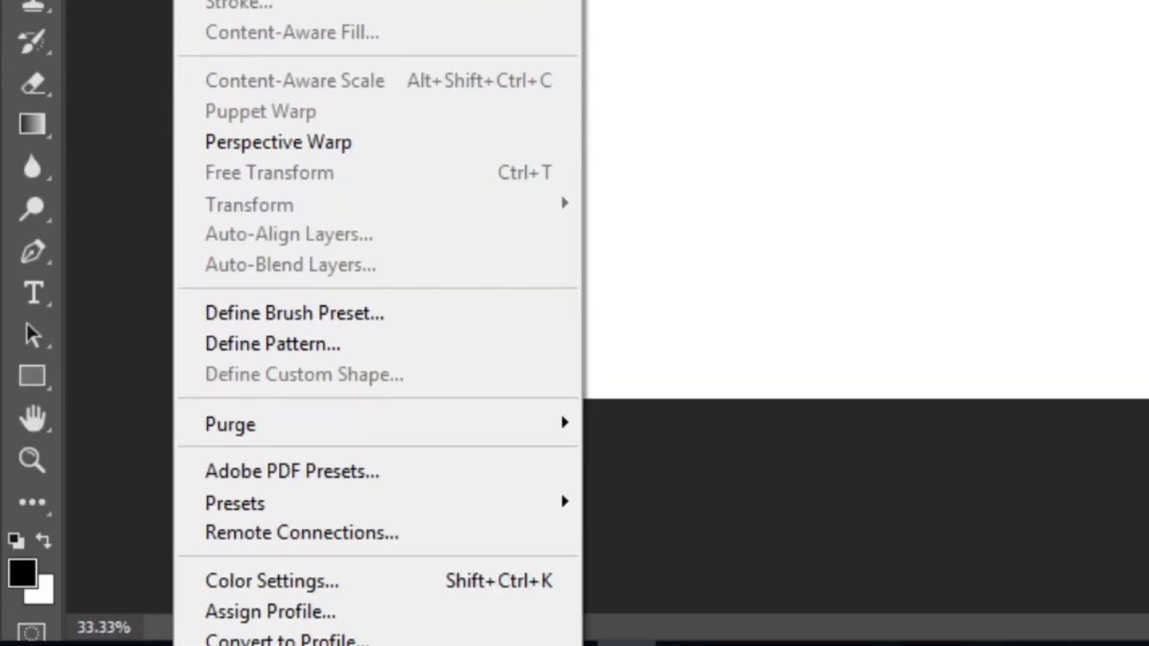
mouse_move(397, 454)
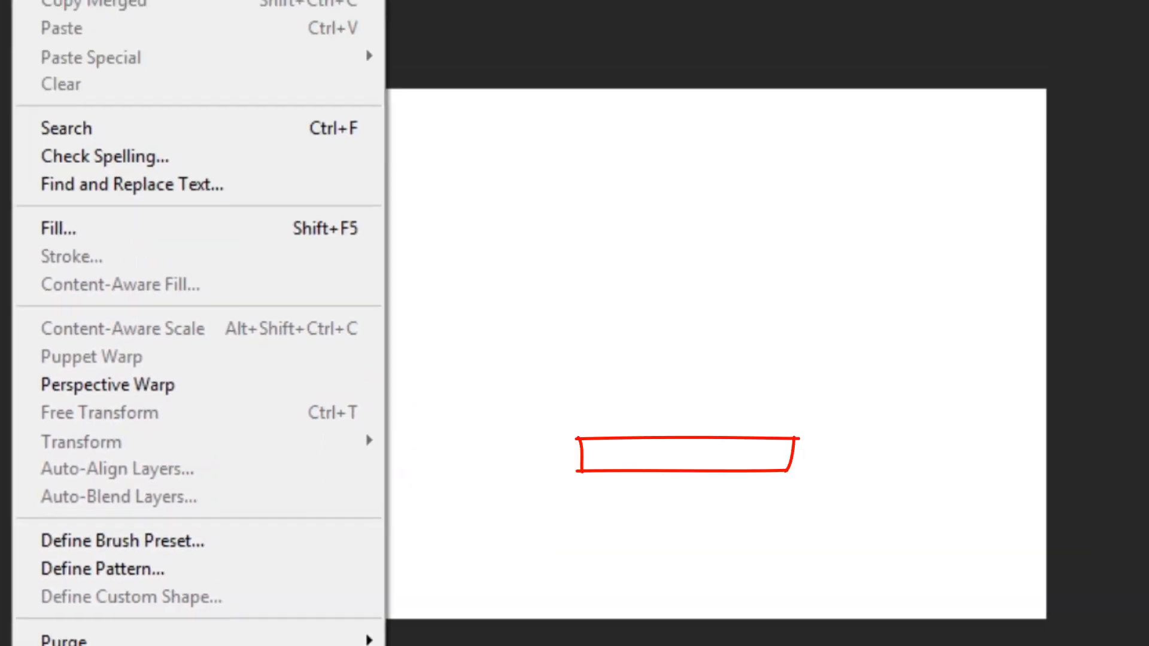
click(688, 456)
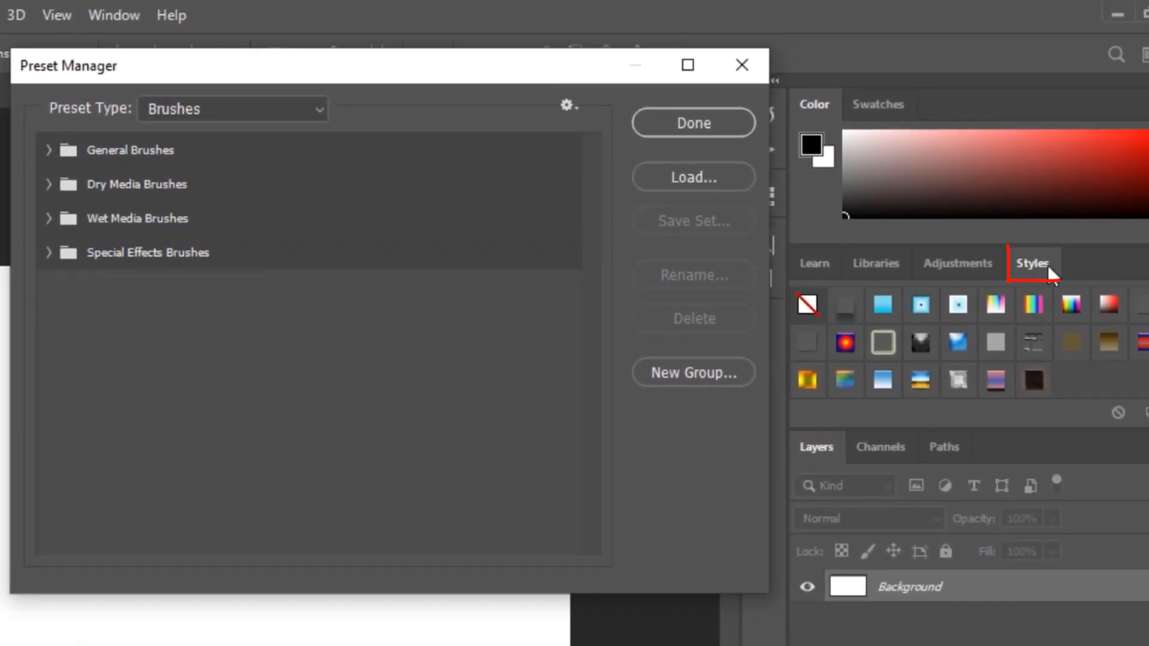
click(218, 120)
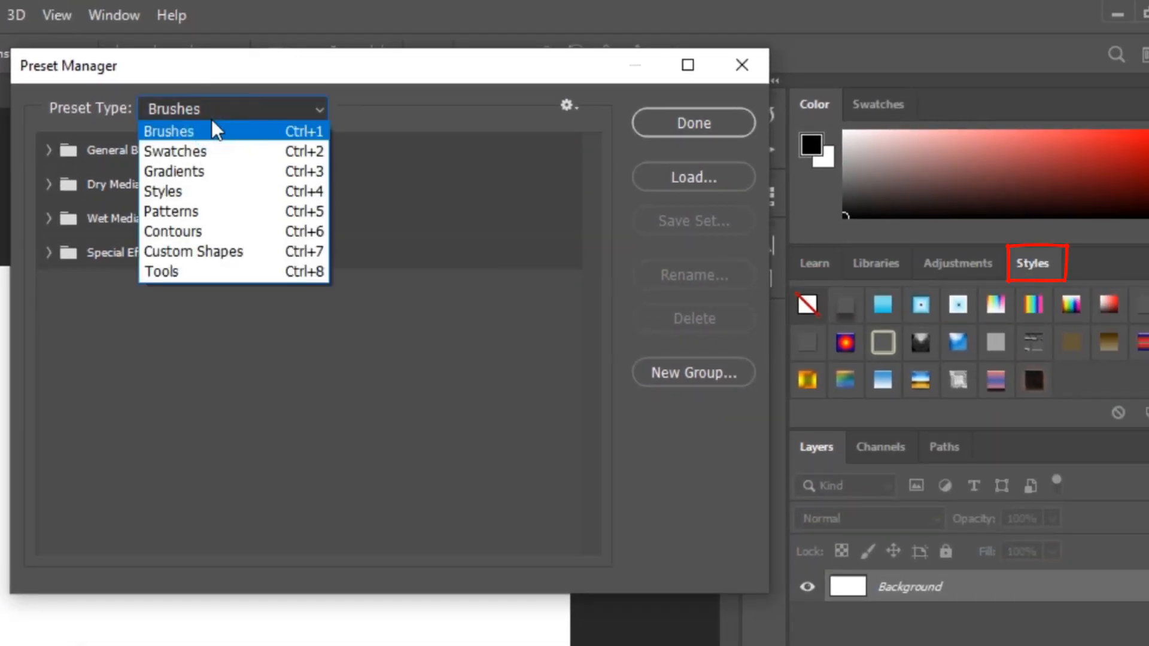
click(191, 190)
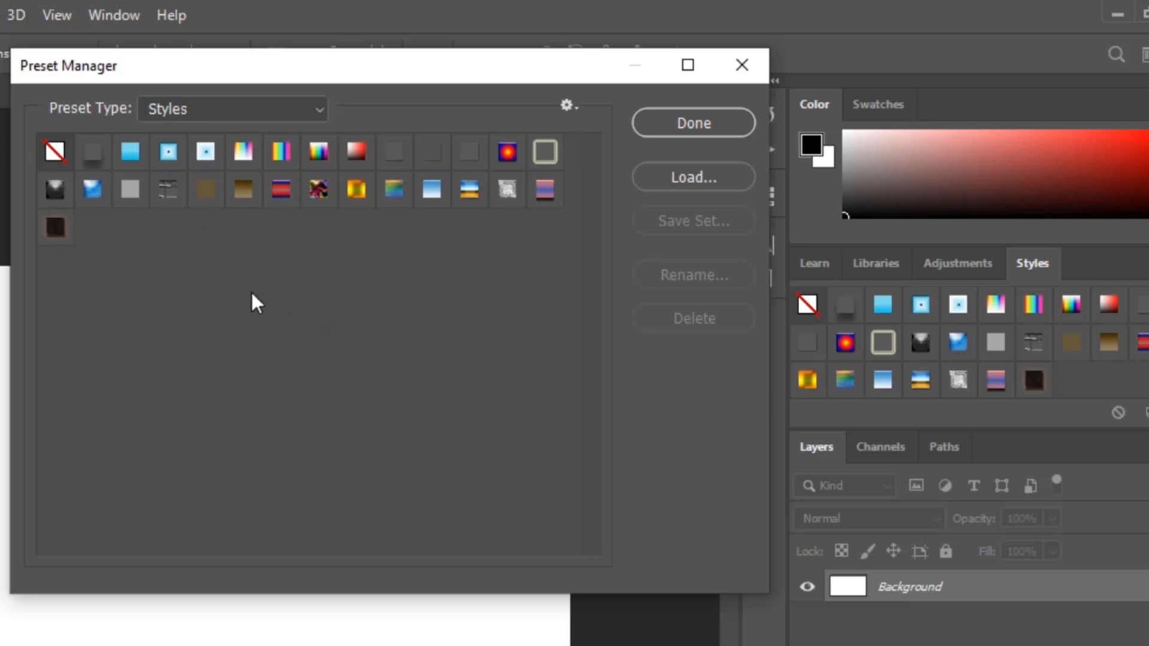
Load the ASL file from the desktop folder "55+ 3D Styles For Photoshop Download Free Part 01" into the style presets and finish.
click(687, 174)
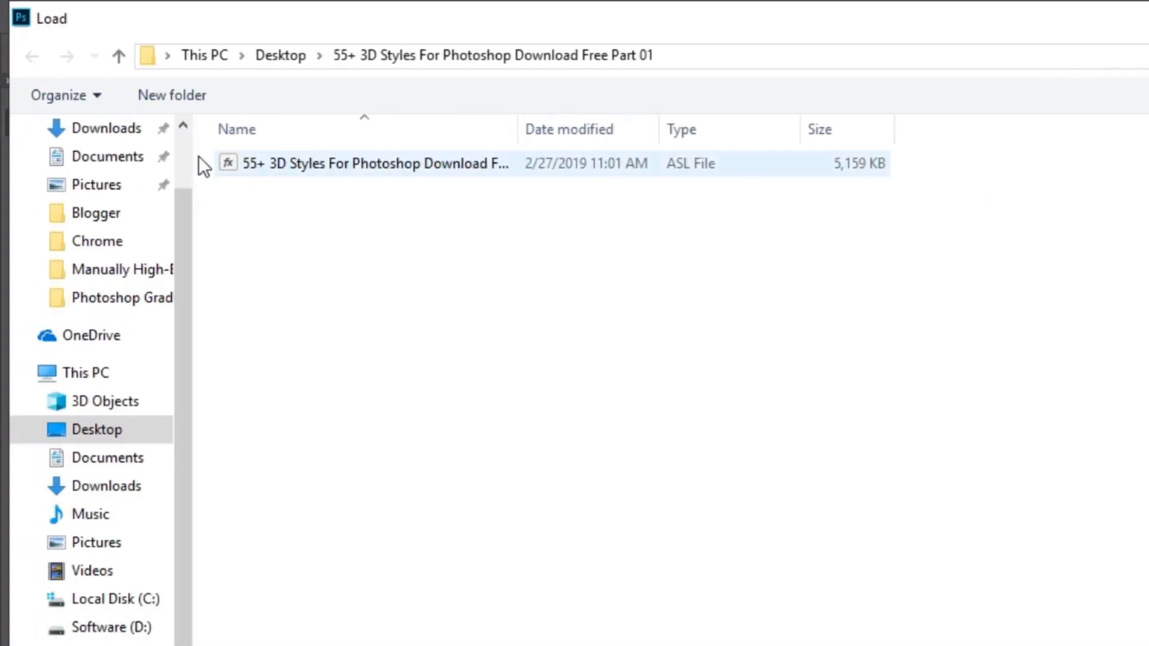
click(96, 428)
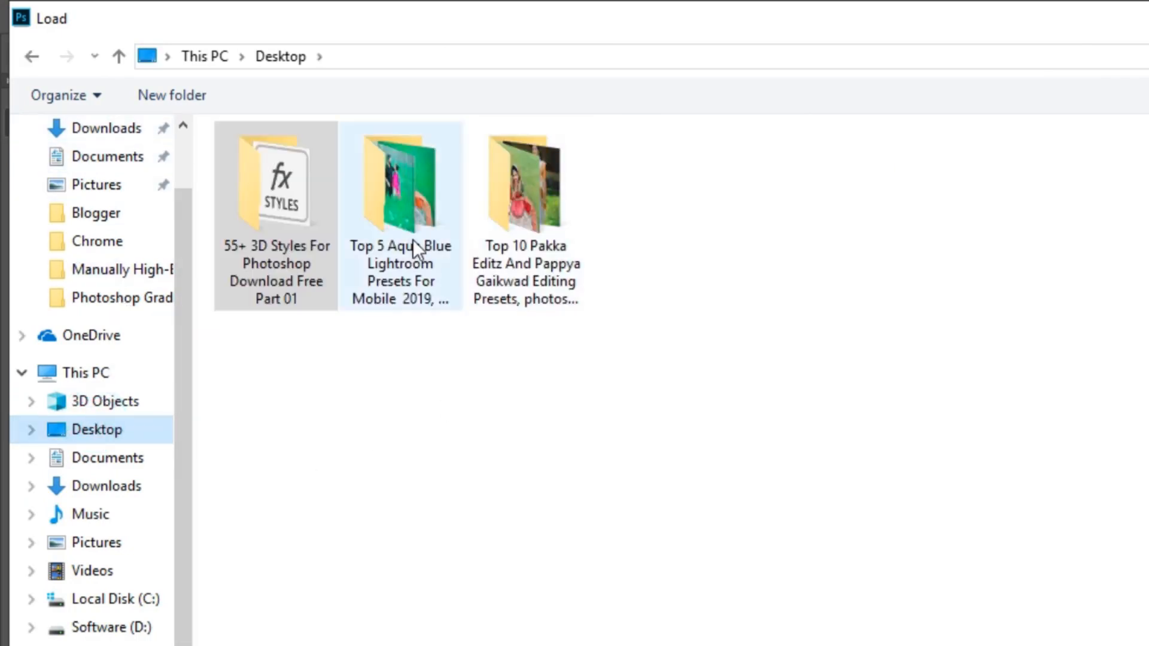
double_click(266, 174)
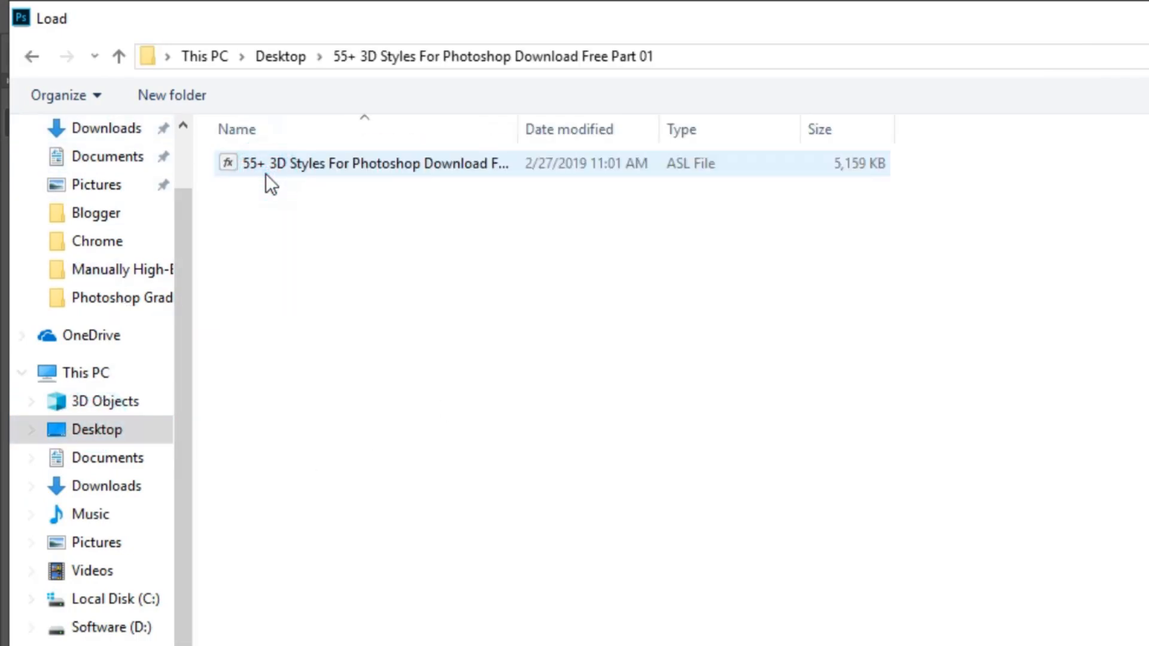
click(271, 165)
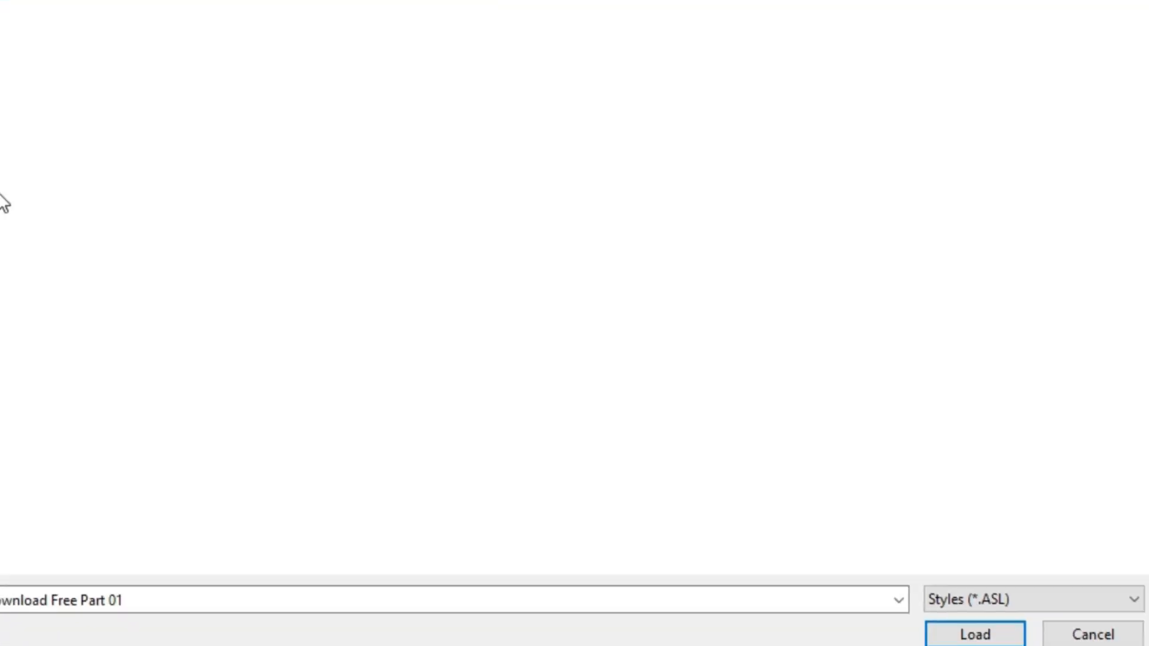
click(976, 633)
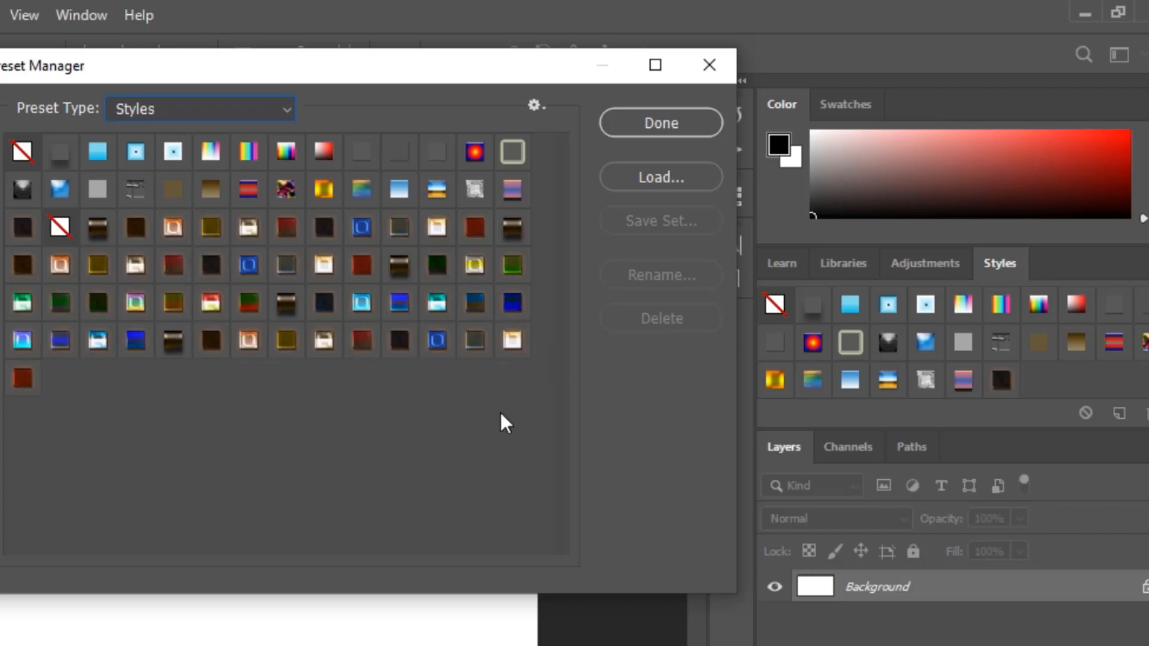
click(710, 124)
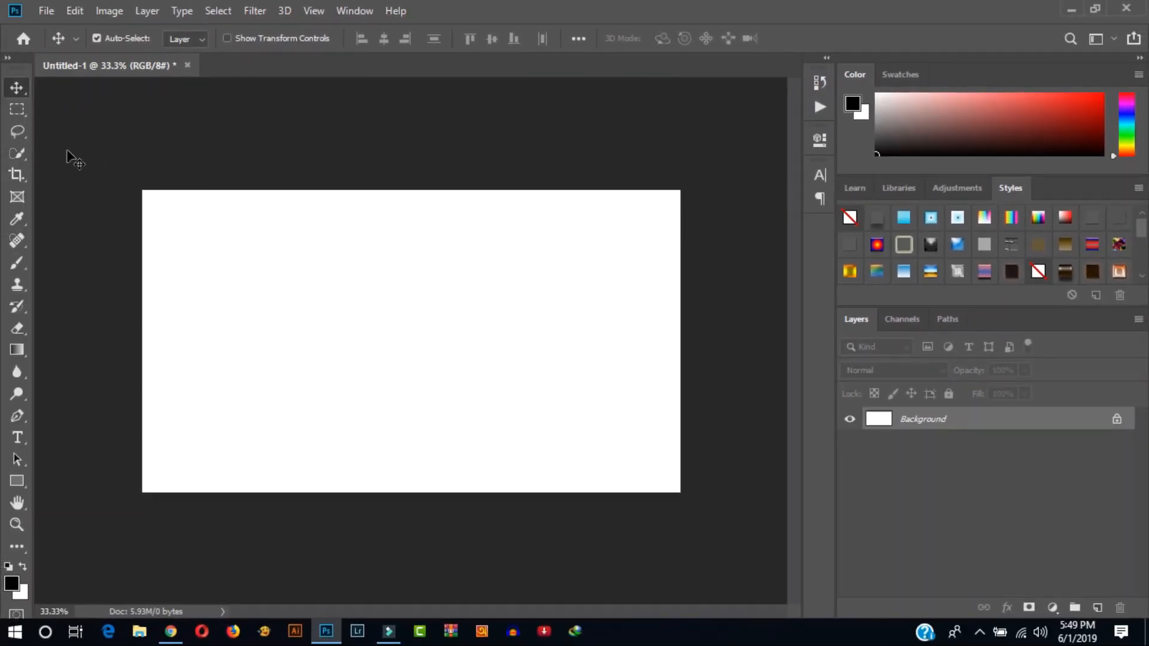
Add the text "ED" to the canvas, move it near the centre and commit it.
click(18, 436)
click(262, 319)
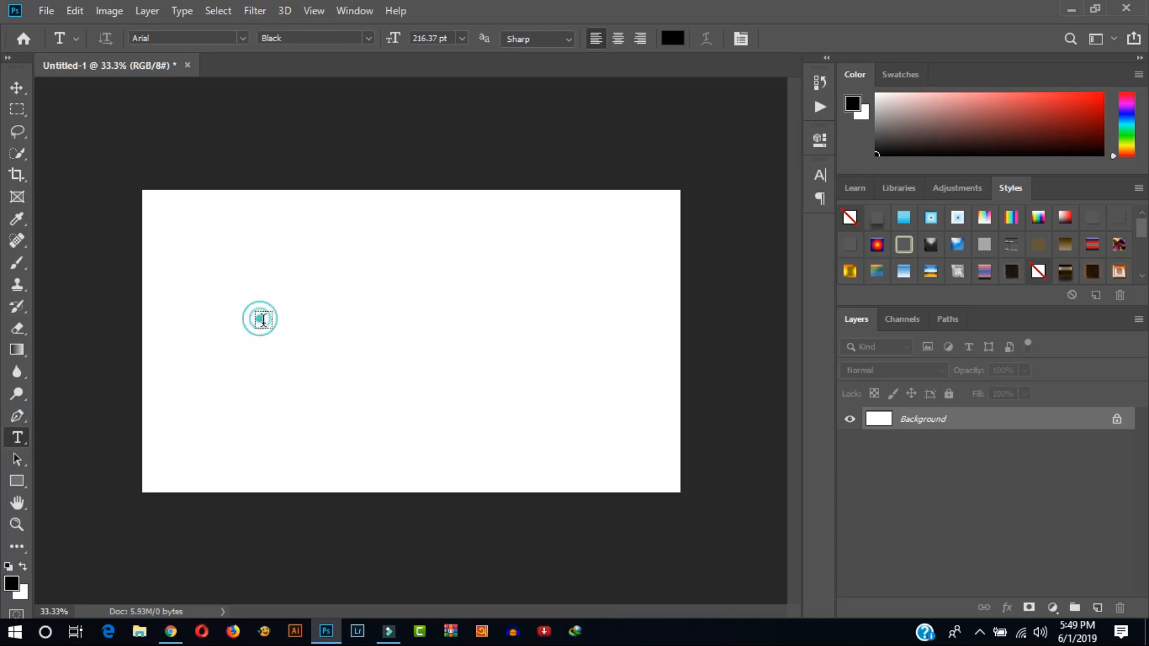
text(ED)
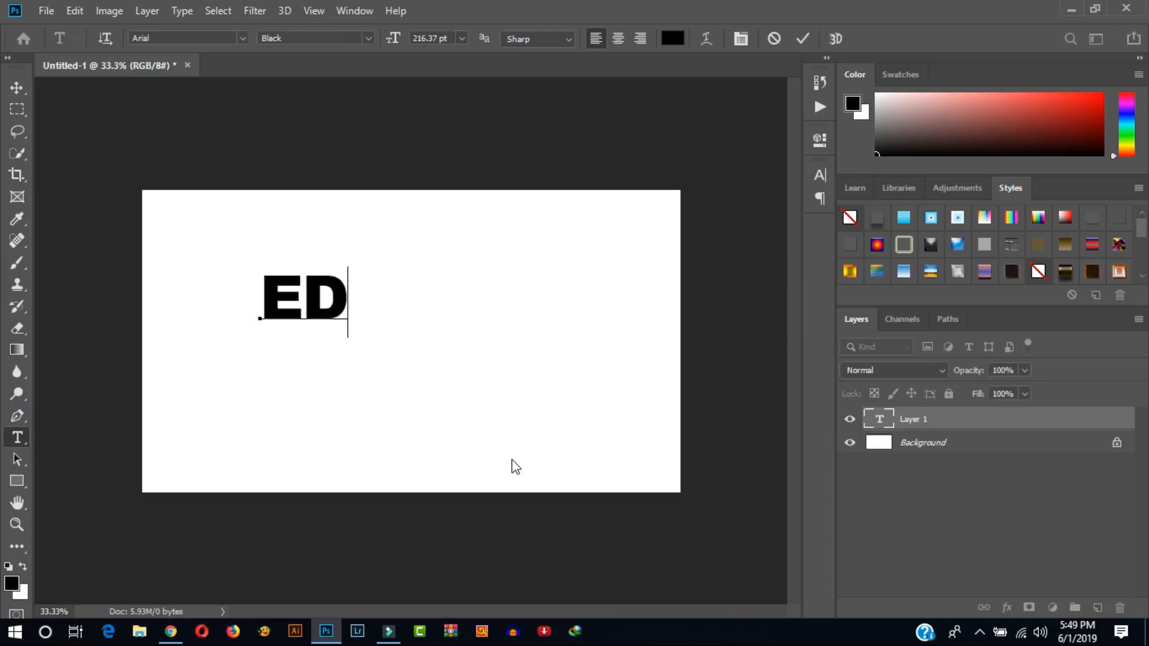
drag(315, 351, 395, 378)
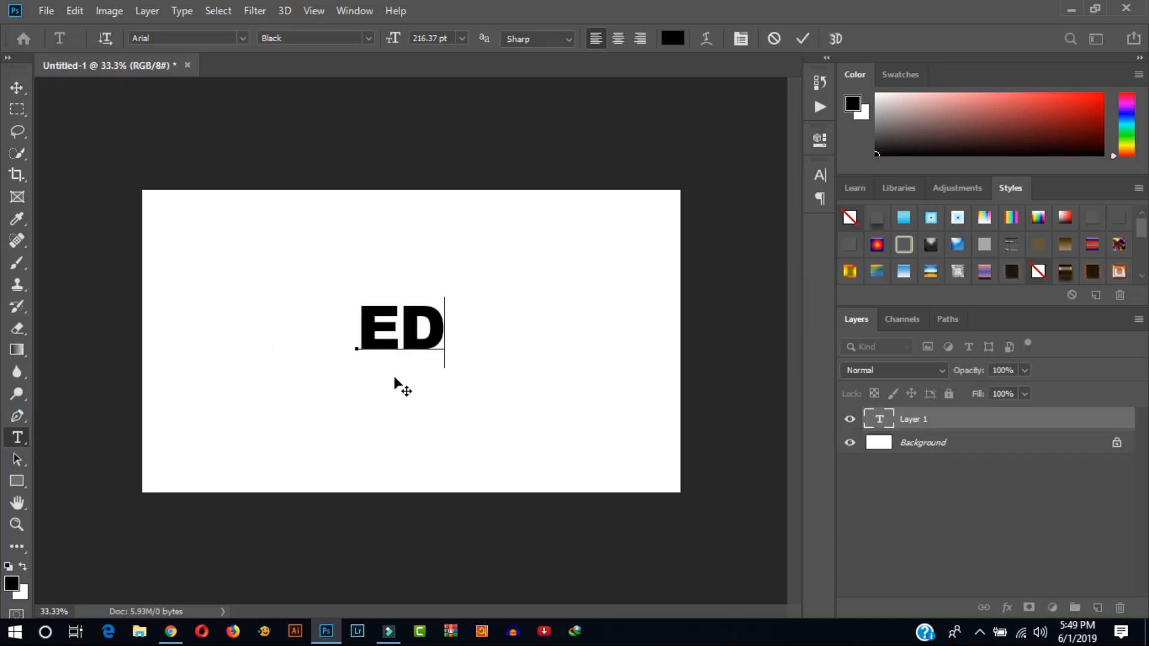
click(802, 38)
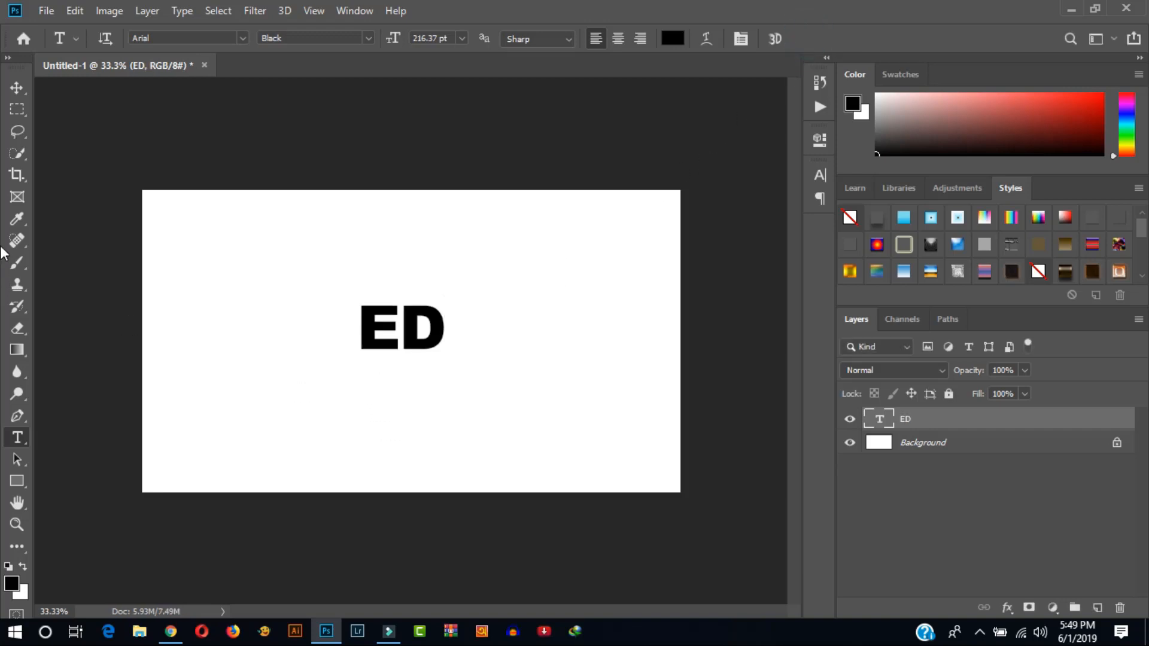
Scale the "ED" text proportionally to about 179% with Free Transform and reposition it near the canvas centre.
click(18, 95)
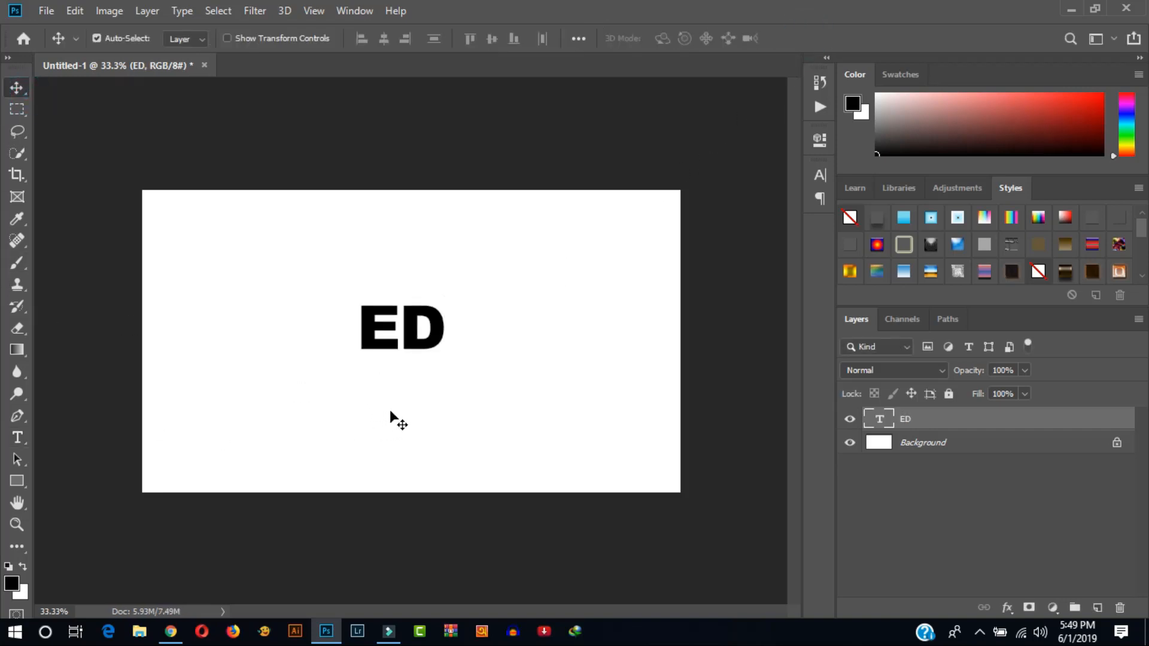
key(ctrl)
key(ctrl+t)
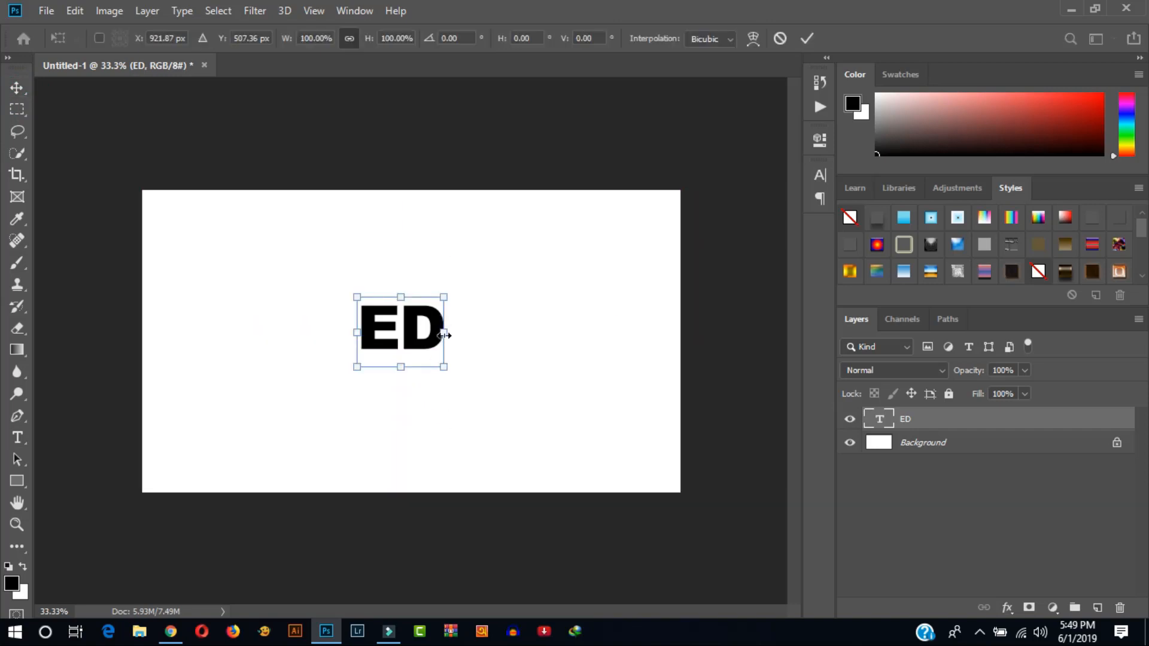
mouse_move(444, 335)
mouse_down()
mouse_move(511, 331)
mouse_move(450, 354)
mouse_up()
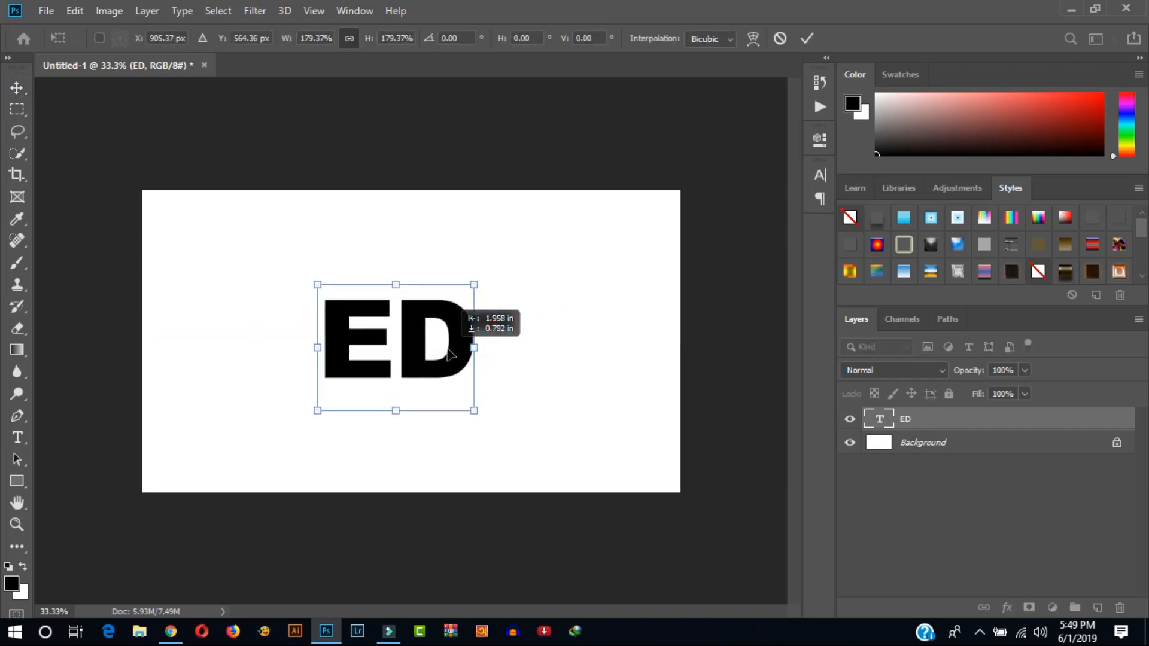
click(802, 39)
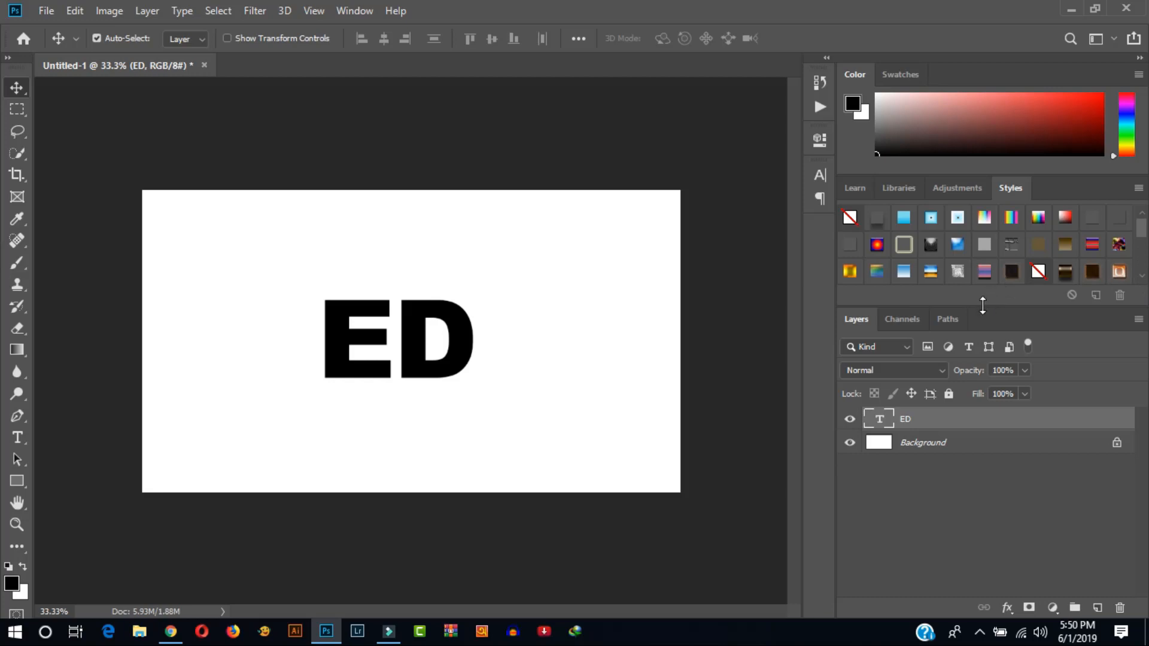
Enlarge the Styles panel and apply the loaded 3D styles one after another to the "ED" text, ending with the blue-grey metallic style.
drag(984, 305, 988, 439)
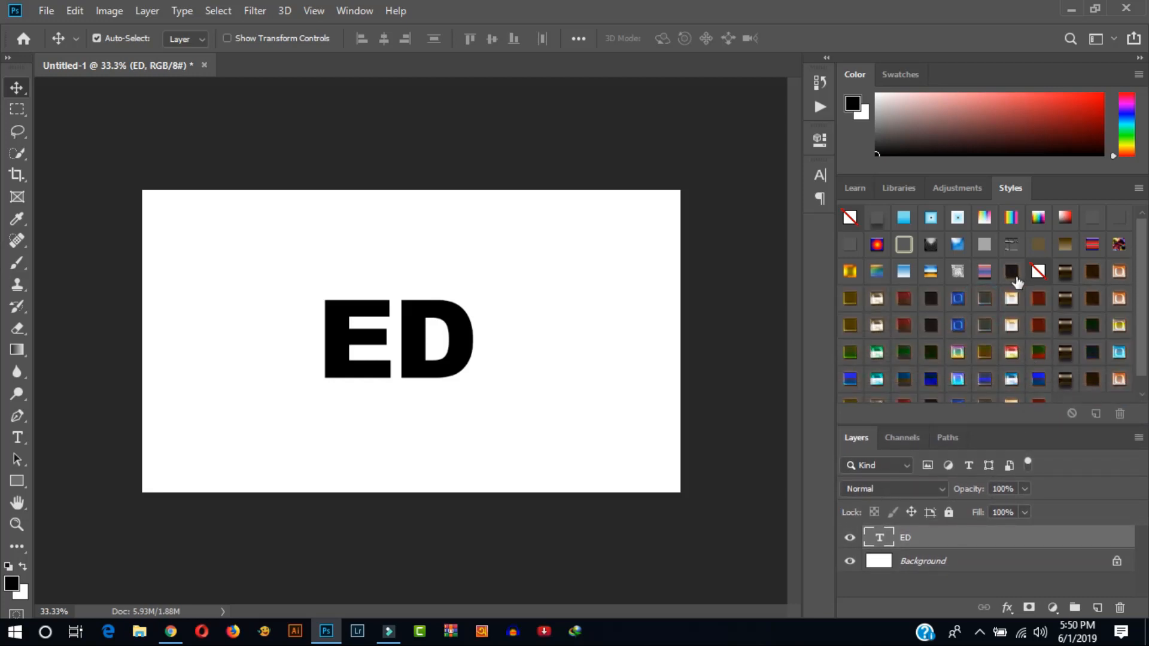
click(1063, 275)
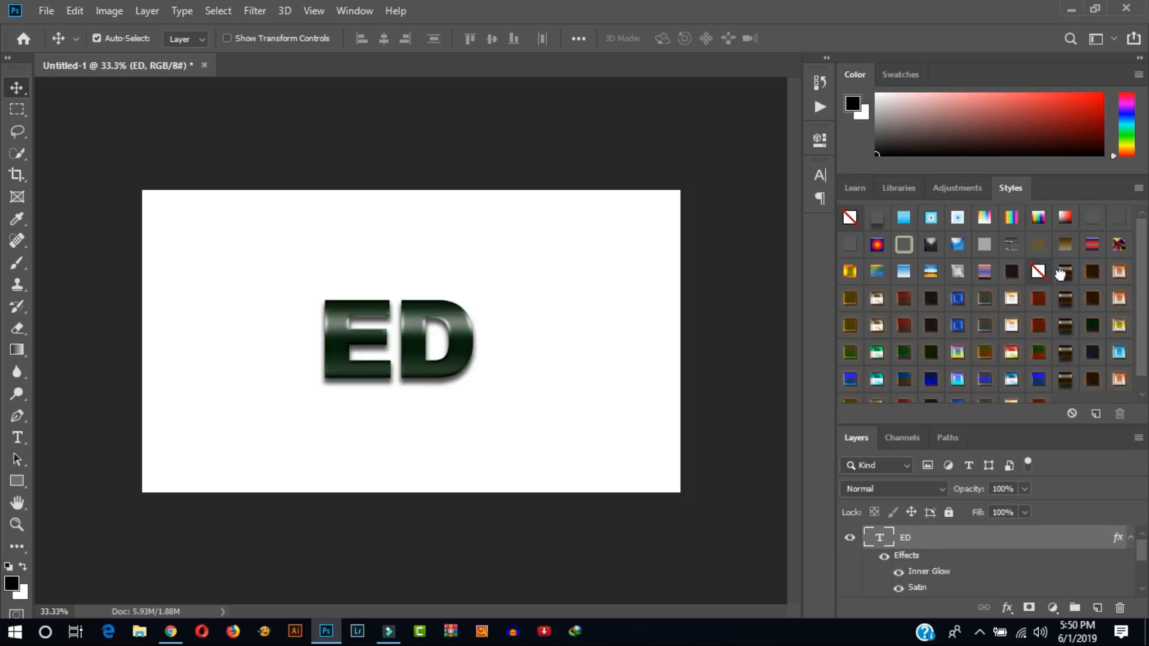
click(1099, 275)
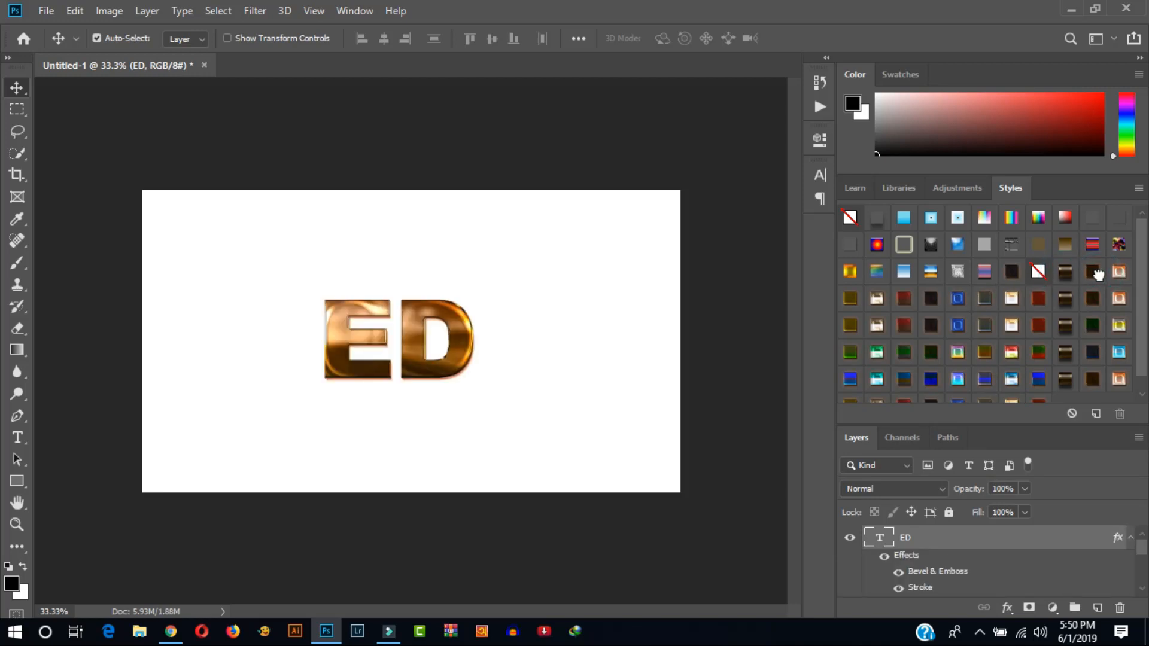
click(1120, 272)
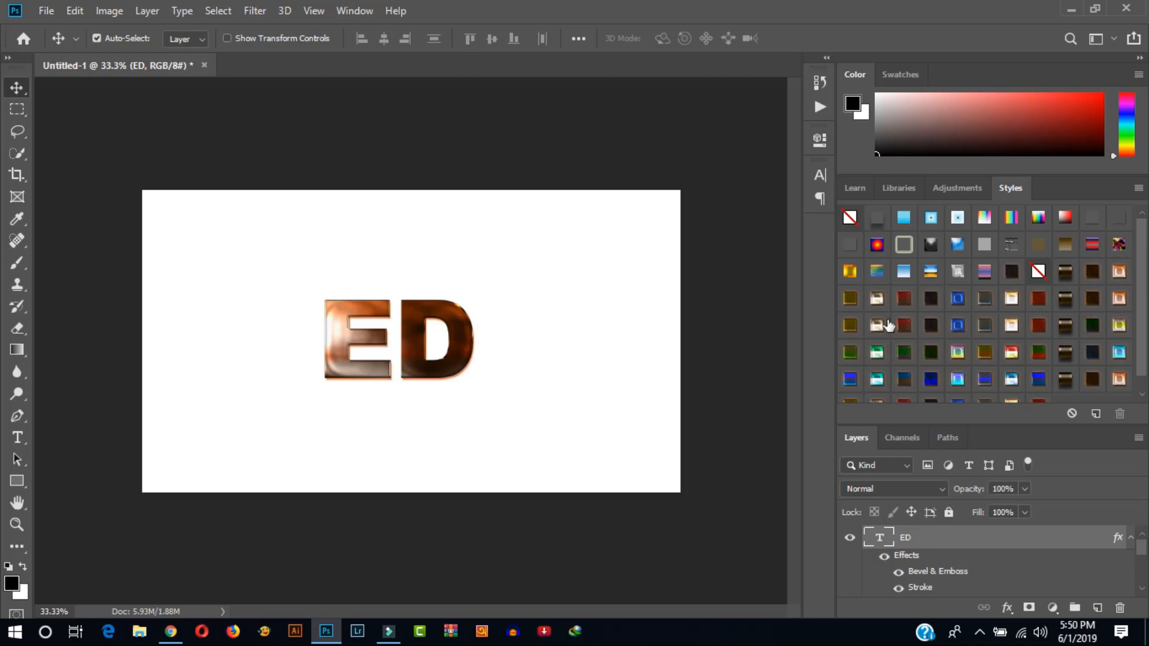
click(851, 300)
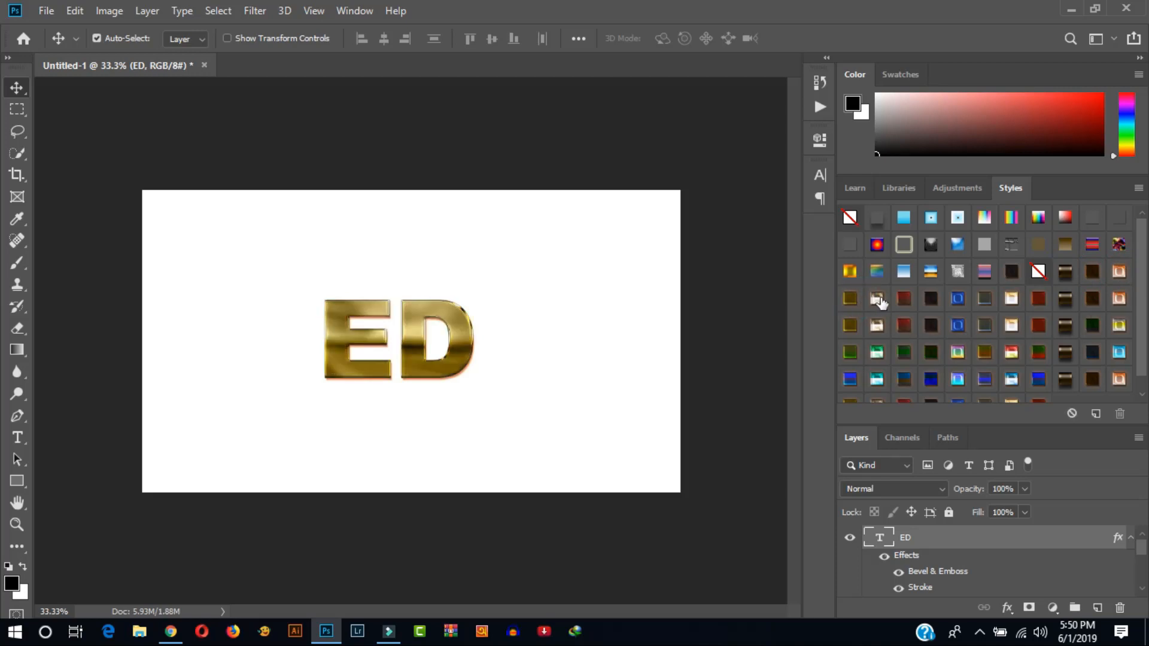
click(878, 298)
click(902, 298)
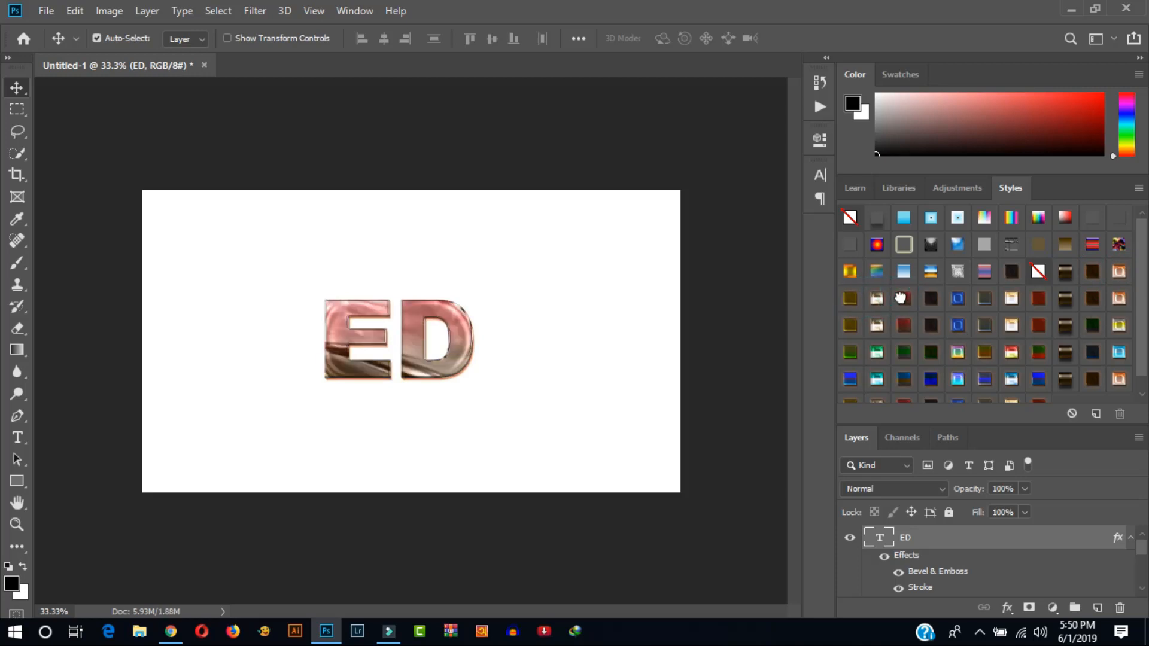
click(931, 299)
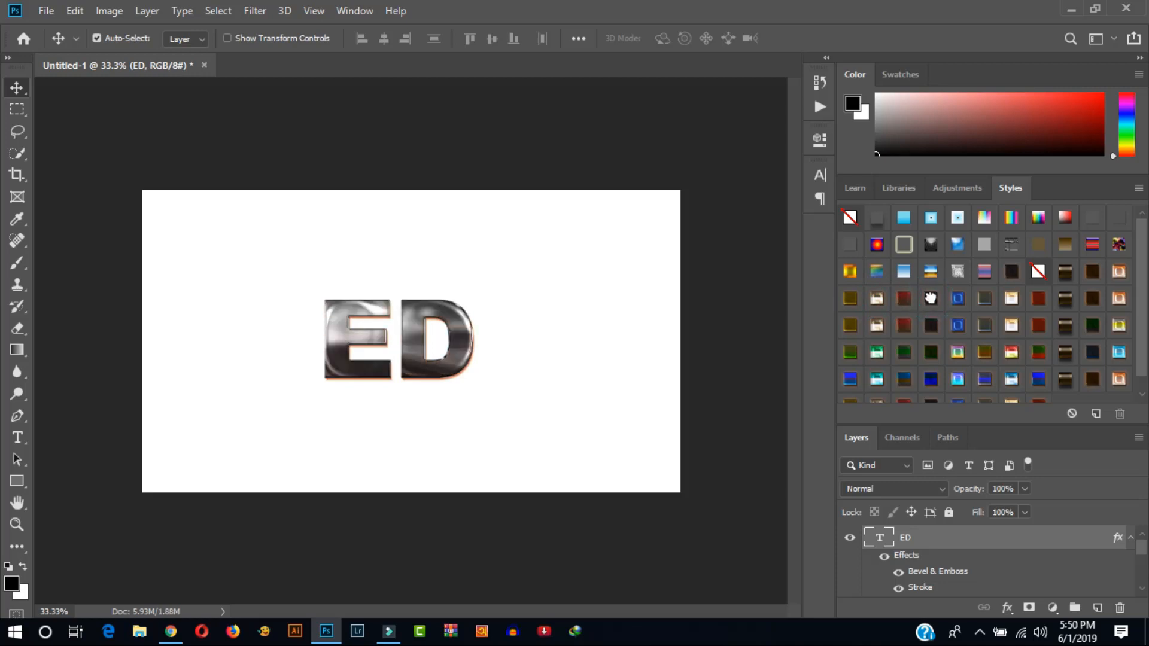
click(956, 299)
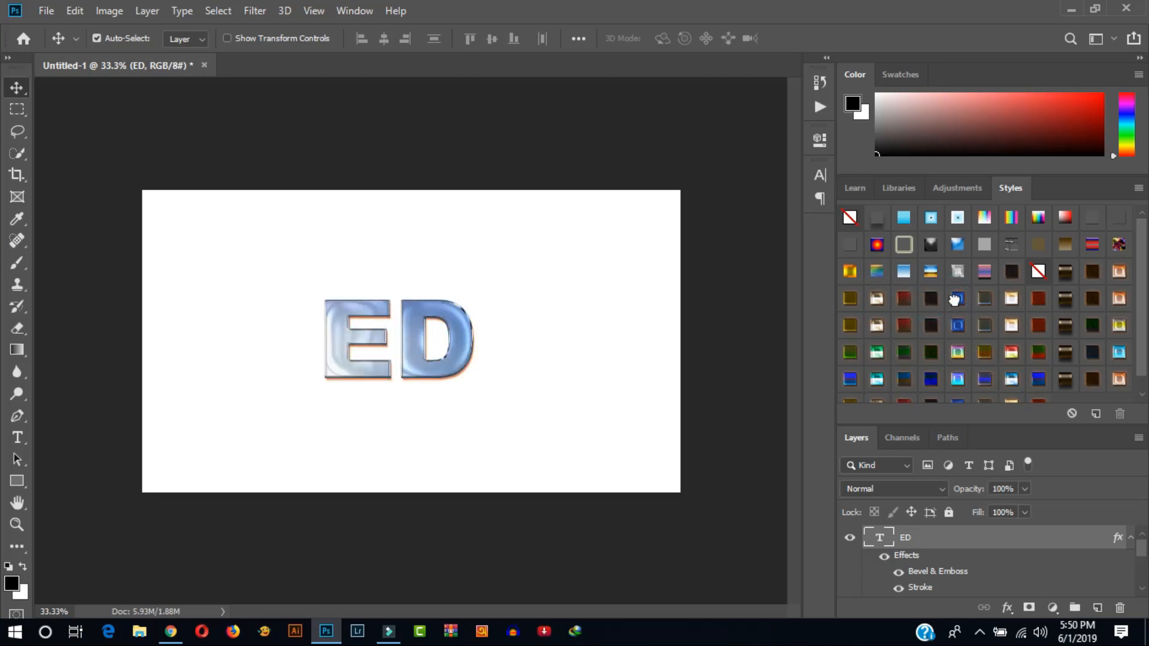
click(983, 300)
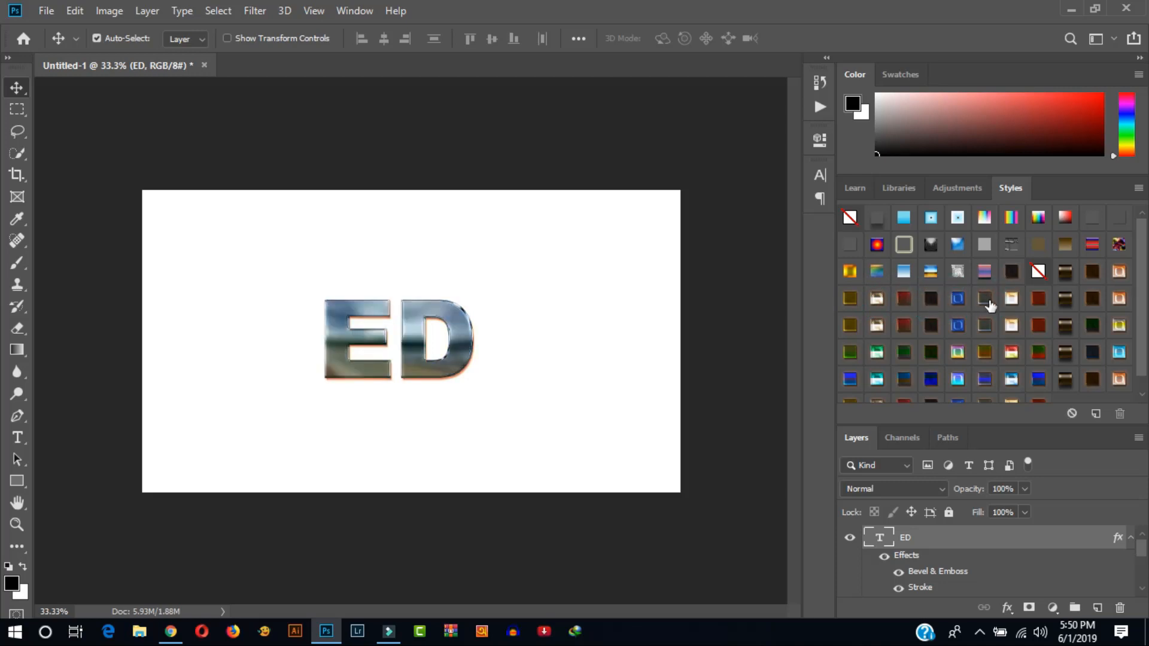
Try further loaded 3D styles one after another on the "ED" text, ending with the glossy turquoise-blue style.
click(1014, 304)
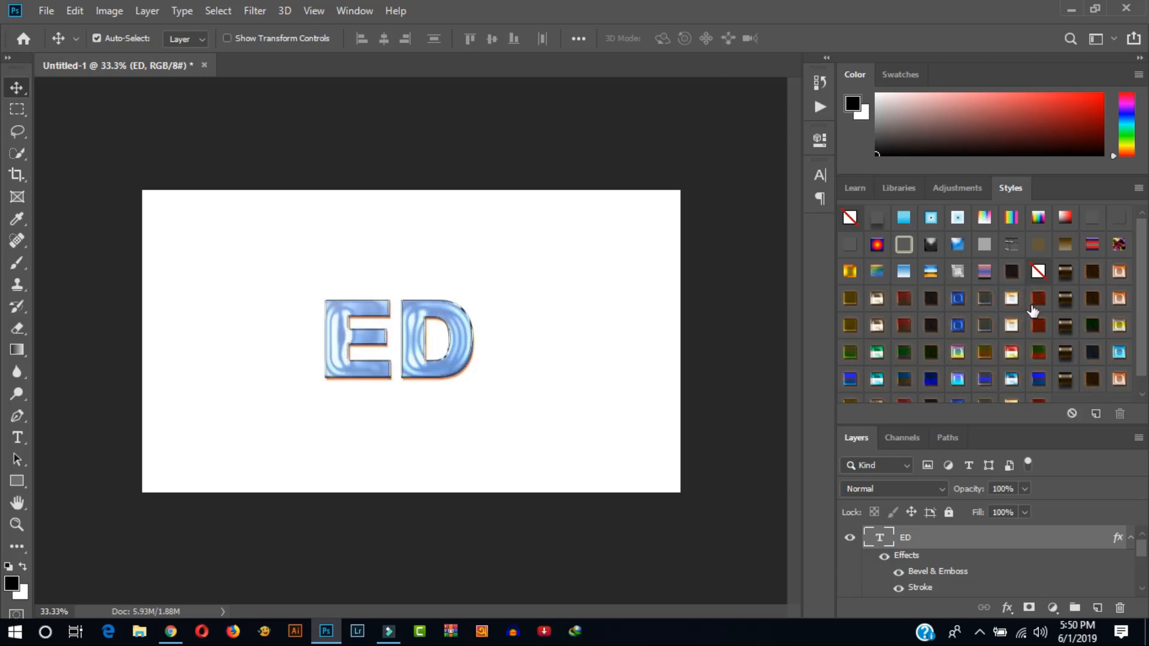
click(1035, 302)
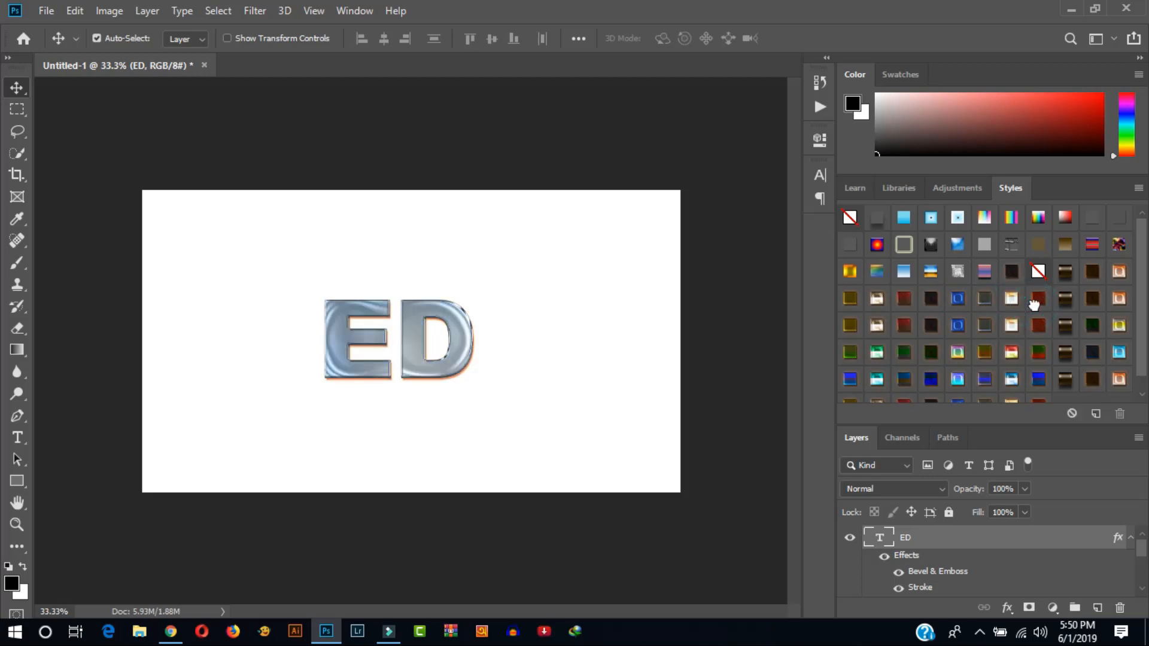
click(1065, 299)
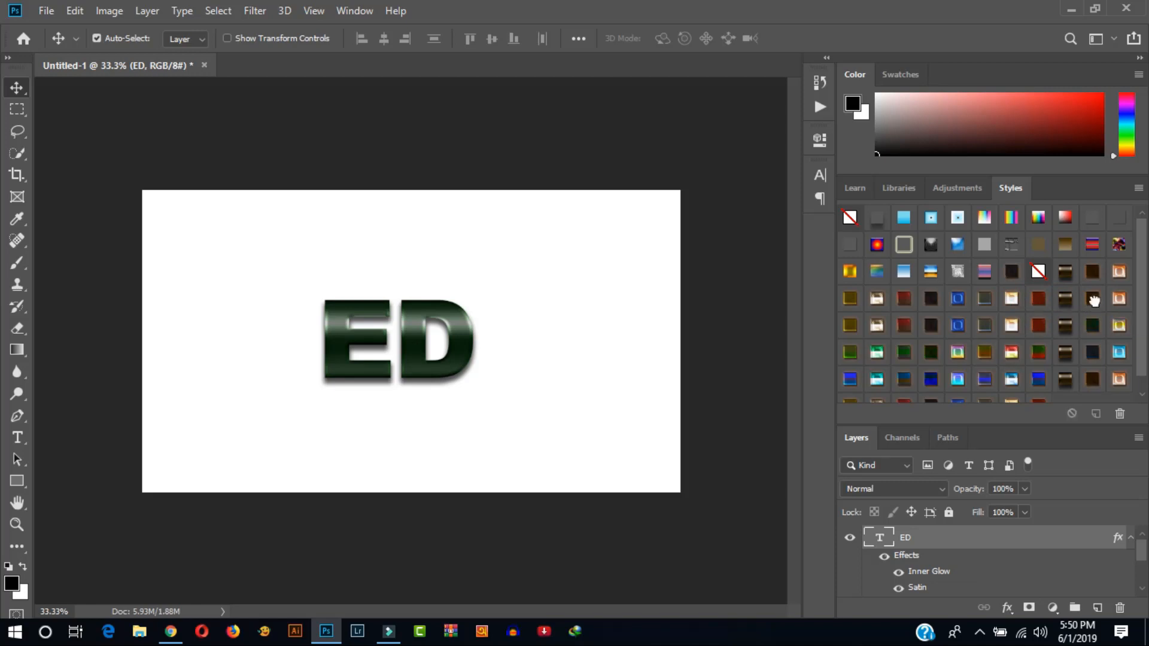
click(1093, 300)
click(1119, 300)
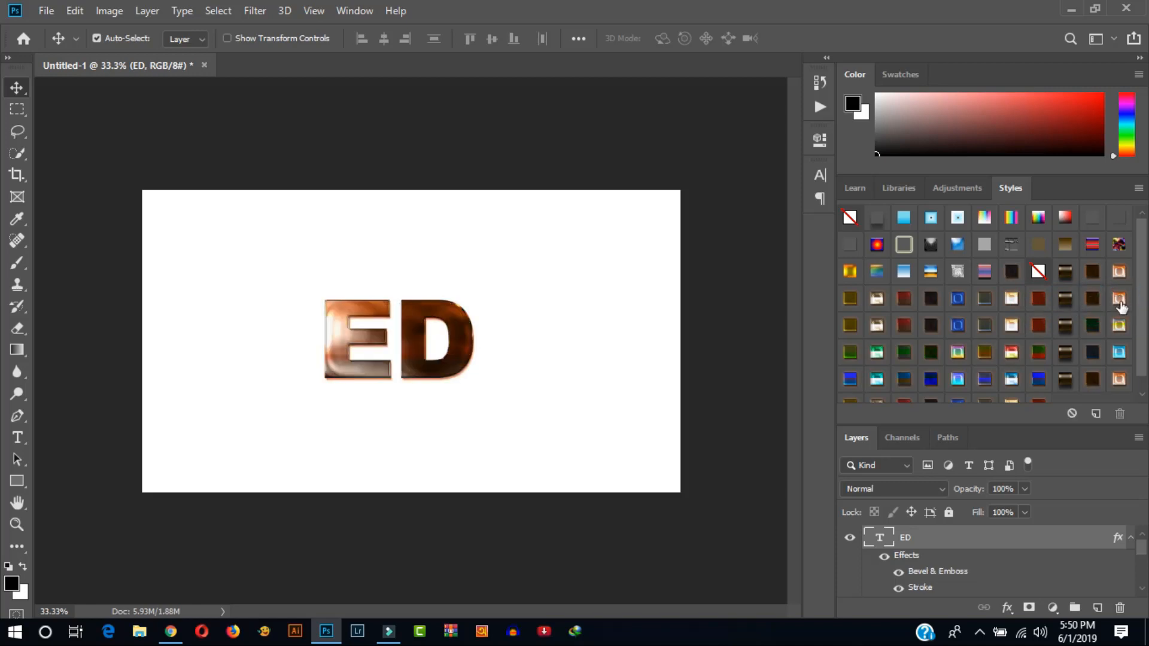
click(851, 324)
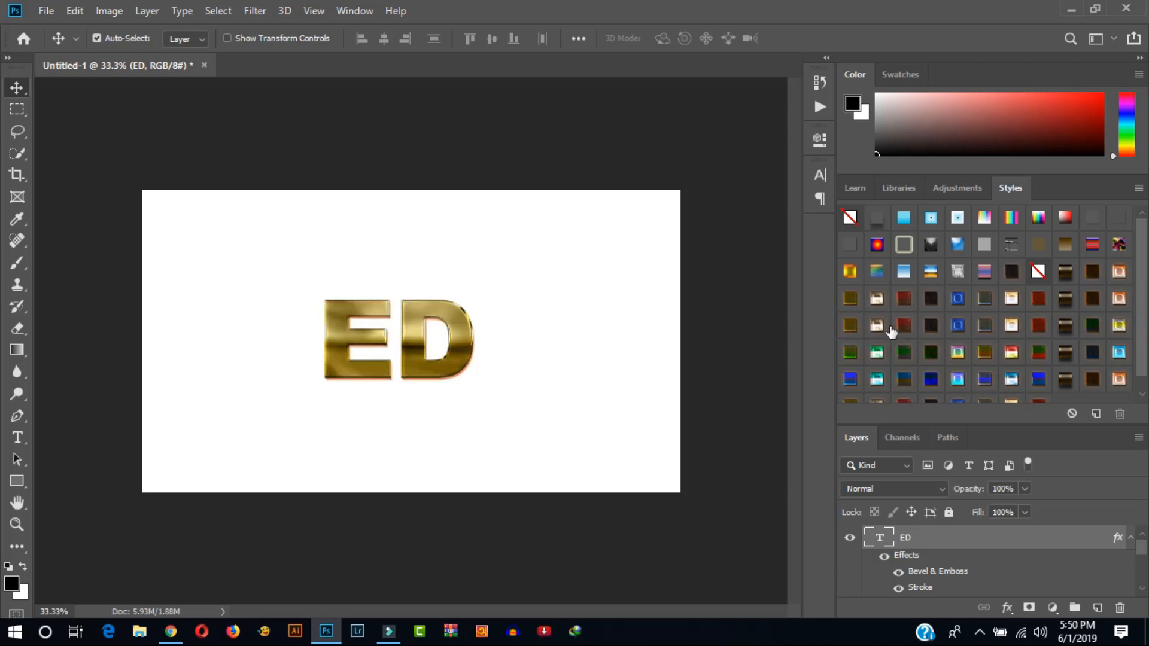
click(885, 324)
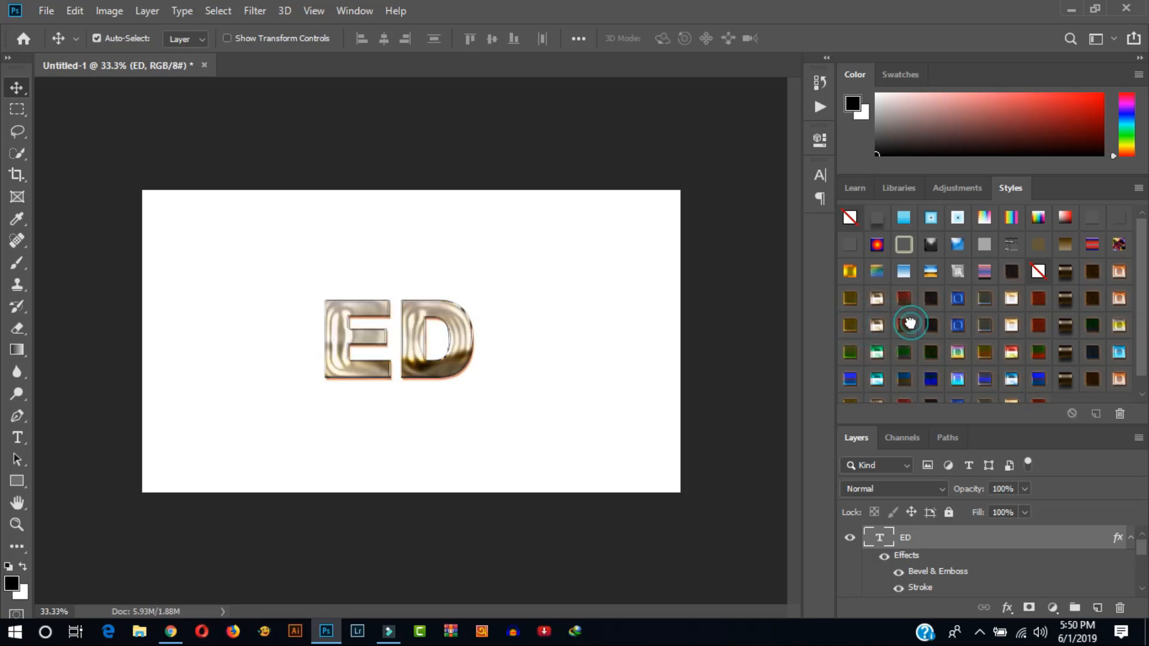
click(905, 325)
click(938, 325)
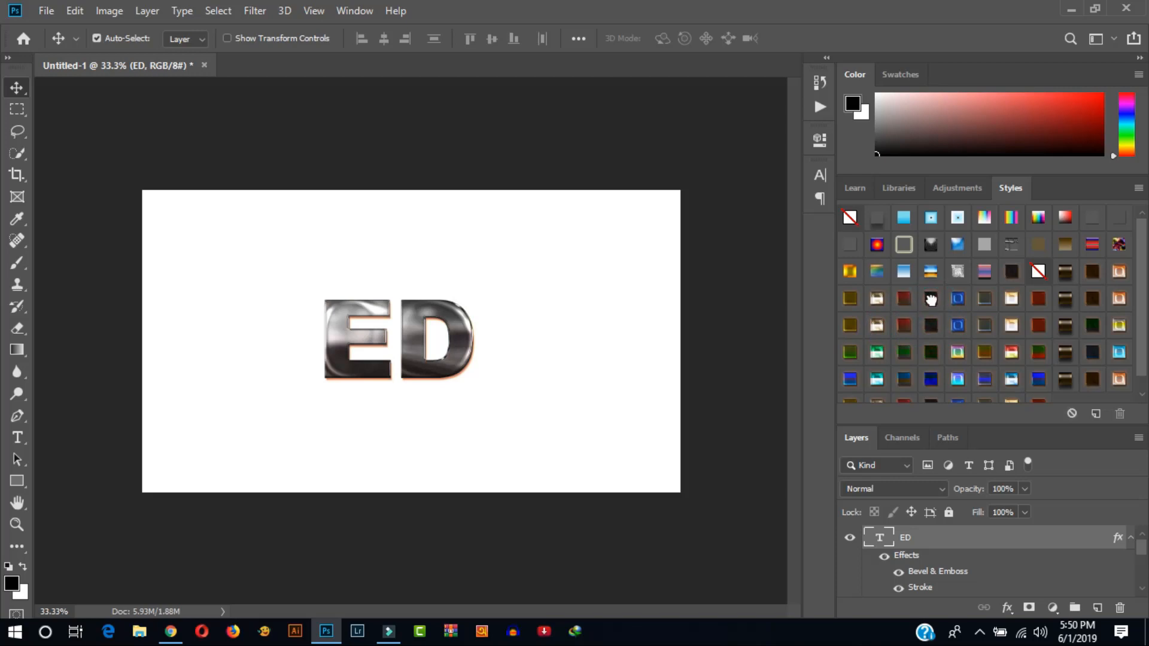
scroll(988, 333, down, 1)
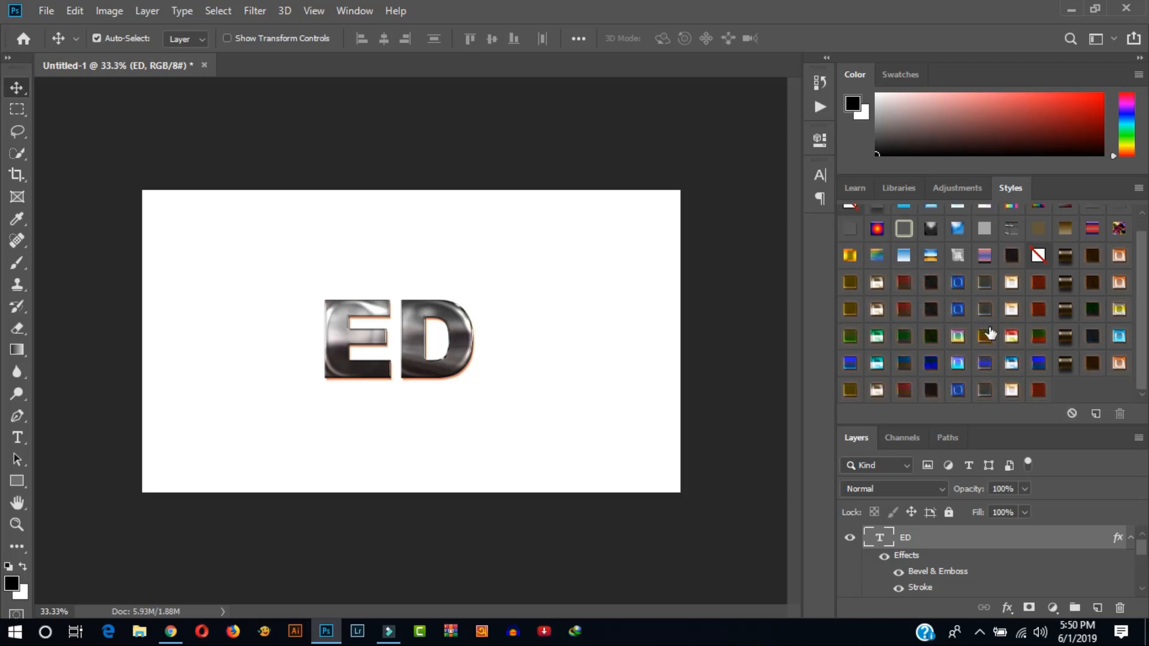
click(1061, 334)
click(1093, 335)
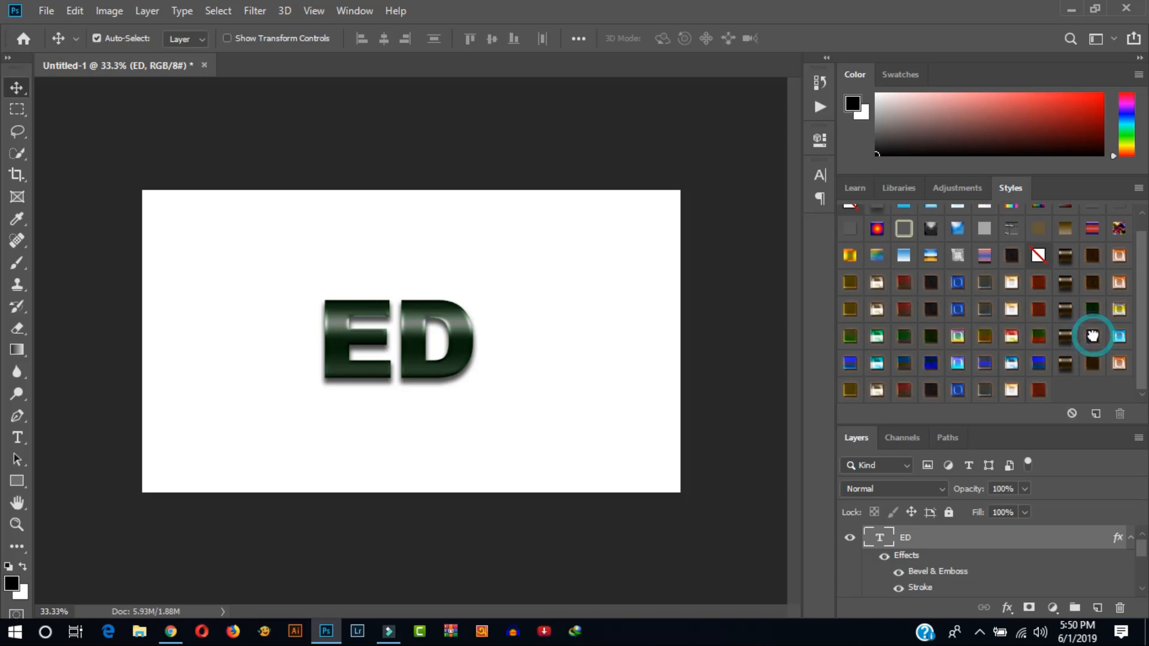
click(1122, 338)
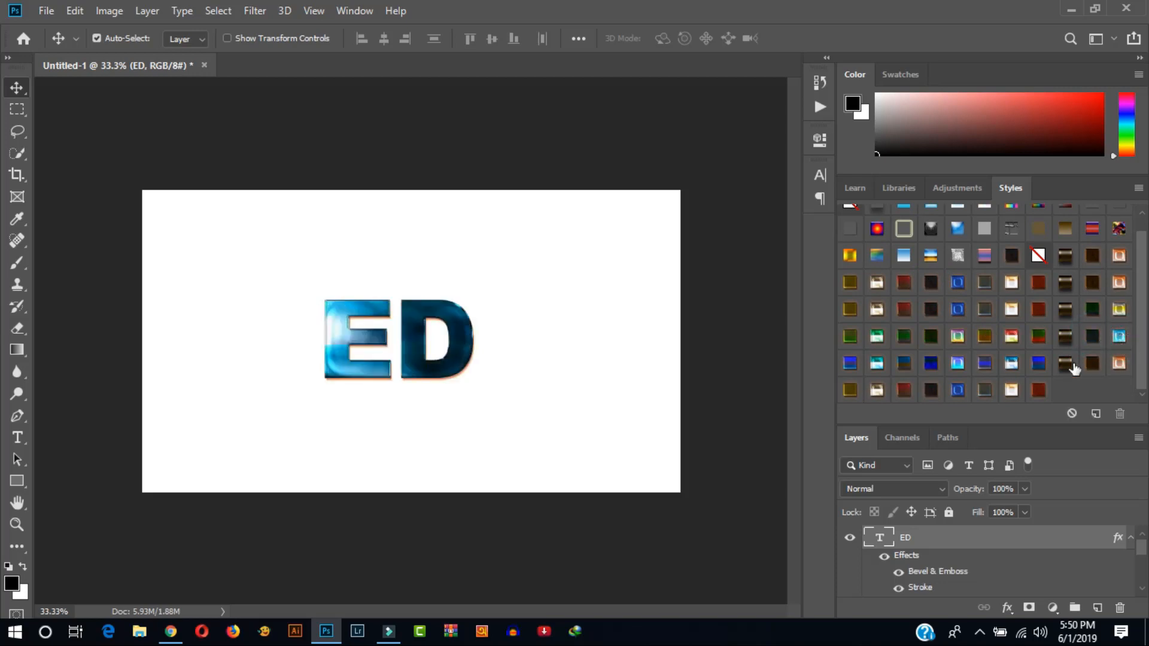
click(851, 371)
click(880, 363)
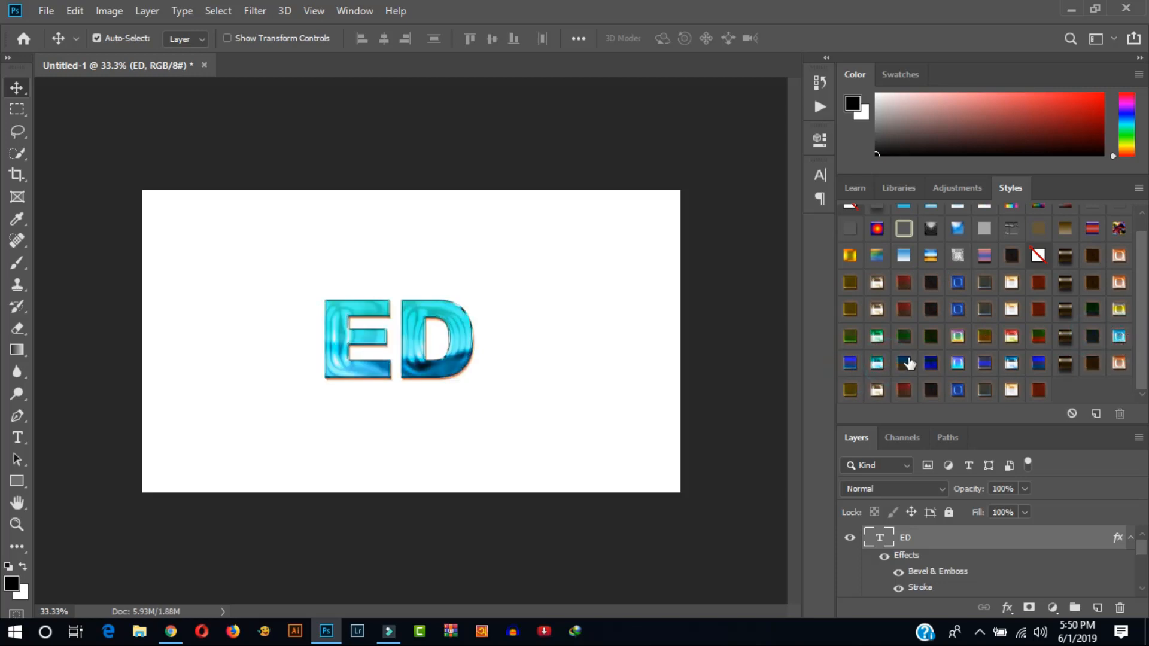
scroll(909, 363, up, 1)
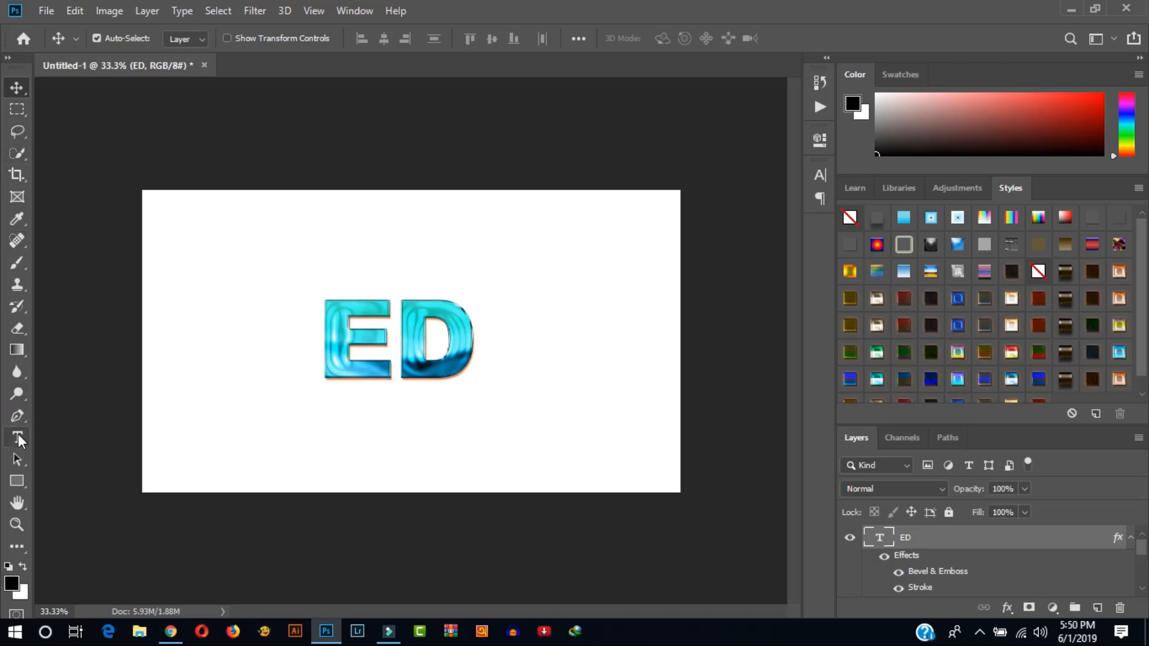
Delete the "ED" layer and add the text "photoshopdream" in Arial Black at 177.37 pt, centred horizontally on the canvas.
click(19, 437)
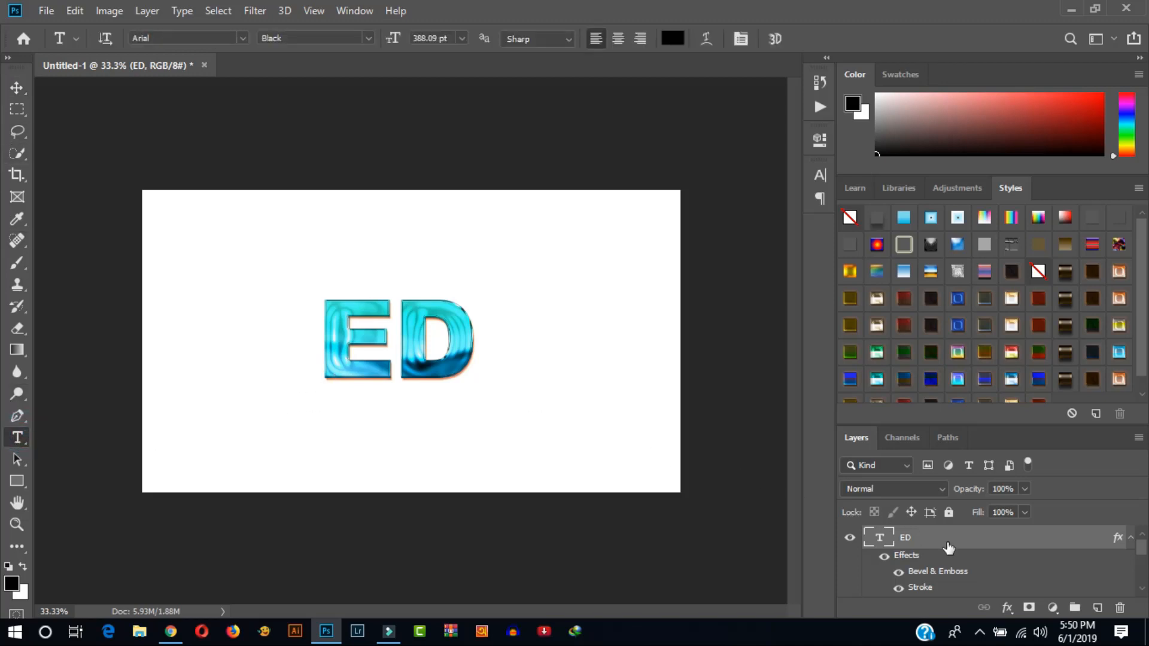
drag(978, 547, 1121, 610)
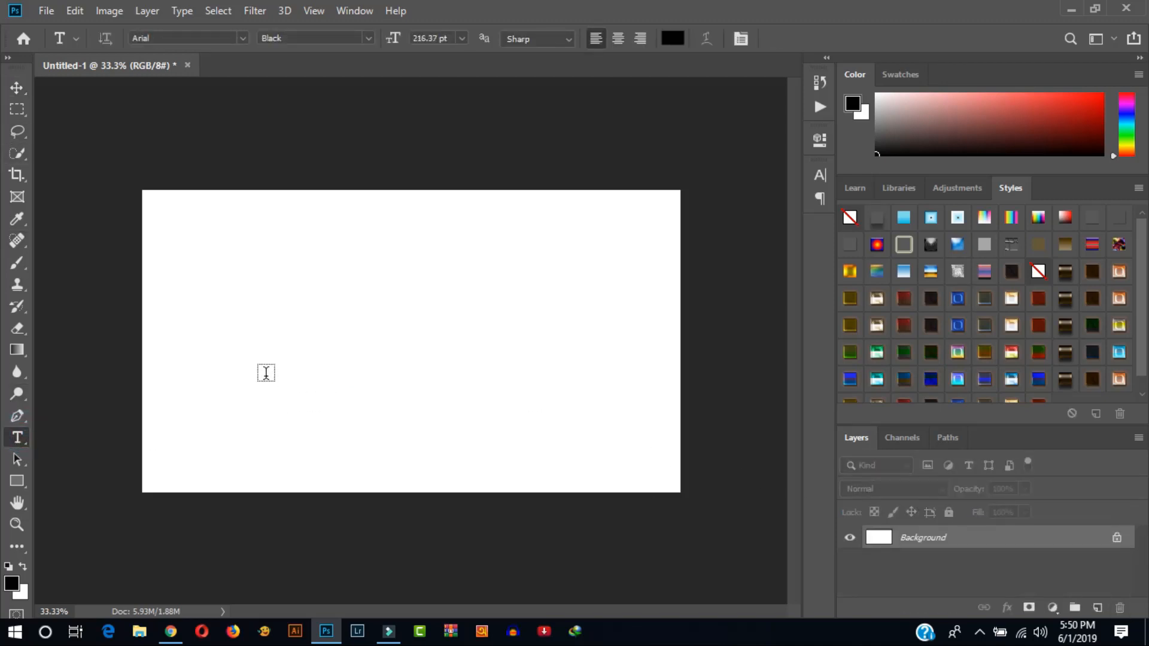
click(272, 336)
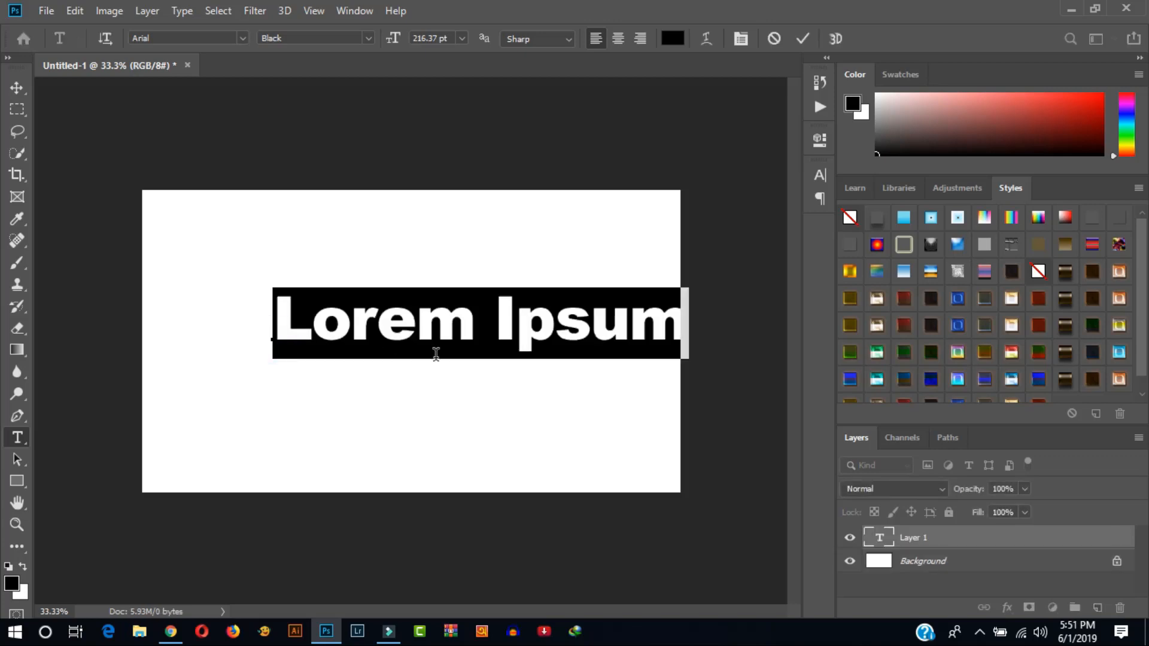
drag(399, 41, 367, 41)
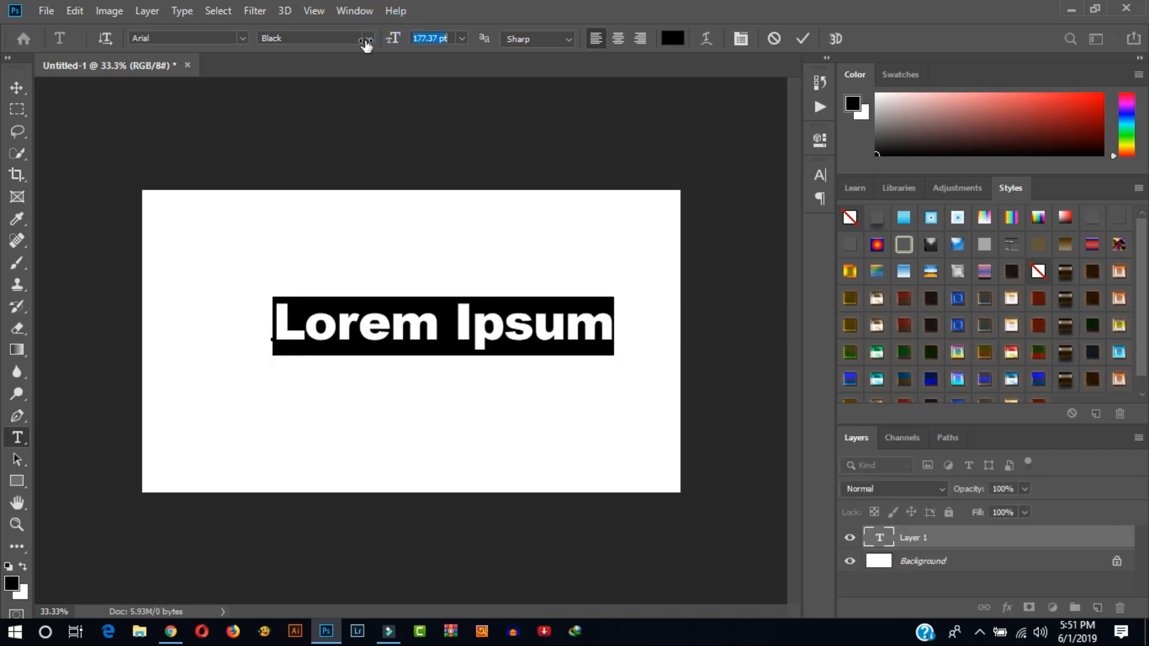
text(ph)
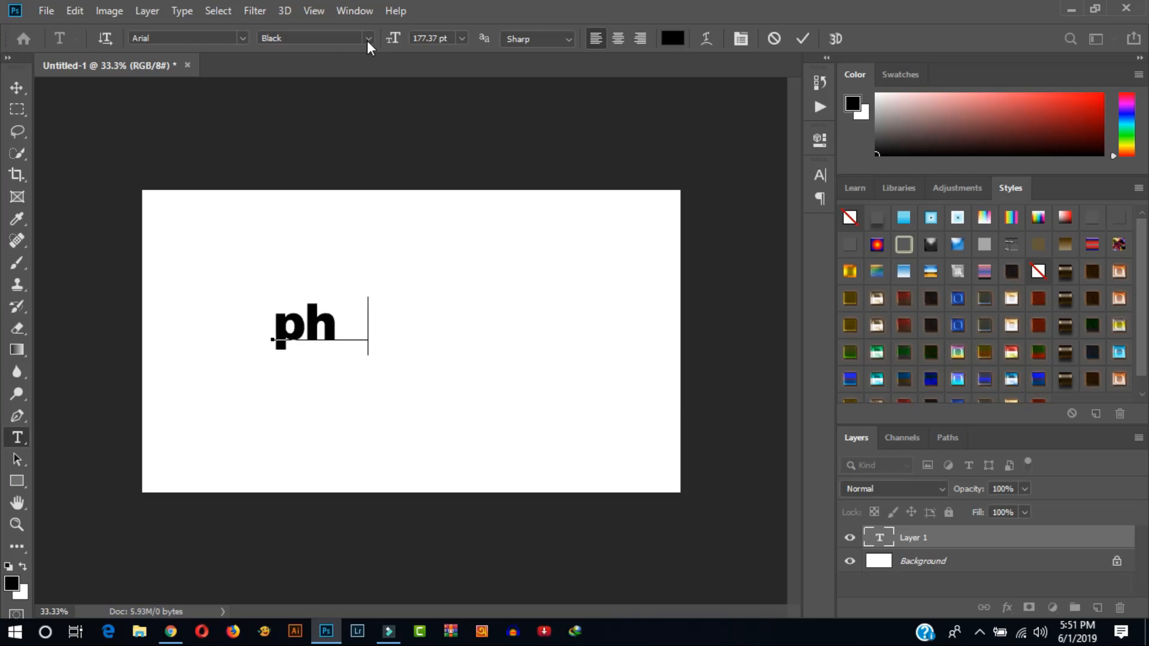
text(otoshop)
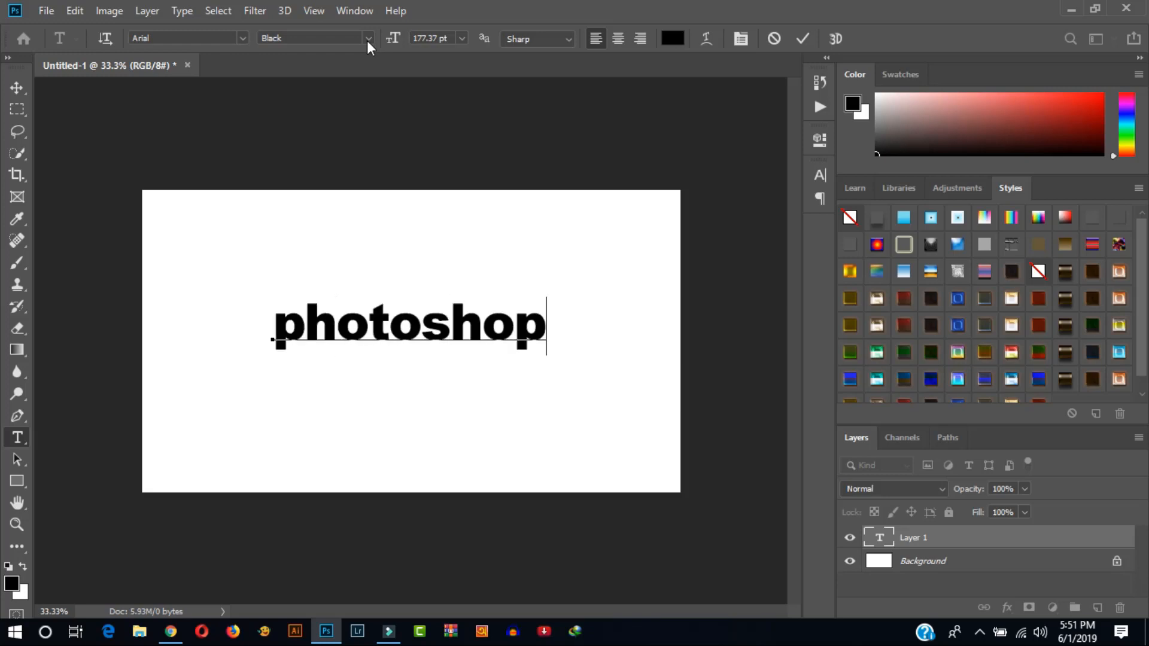
text(dream)
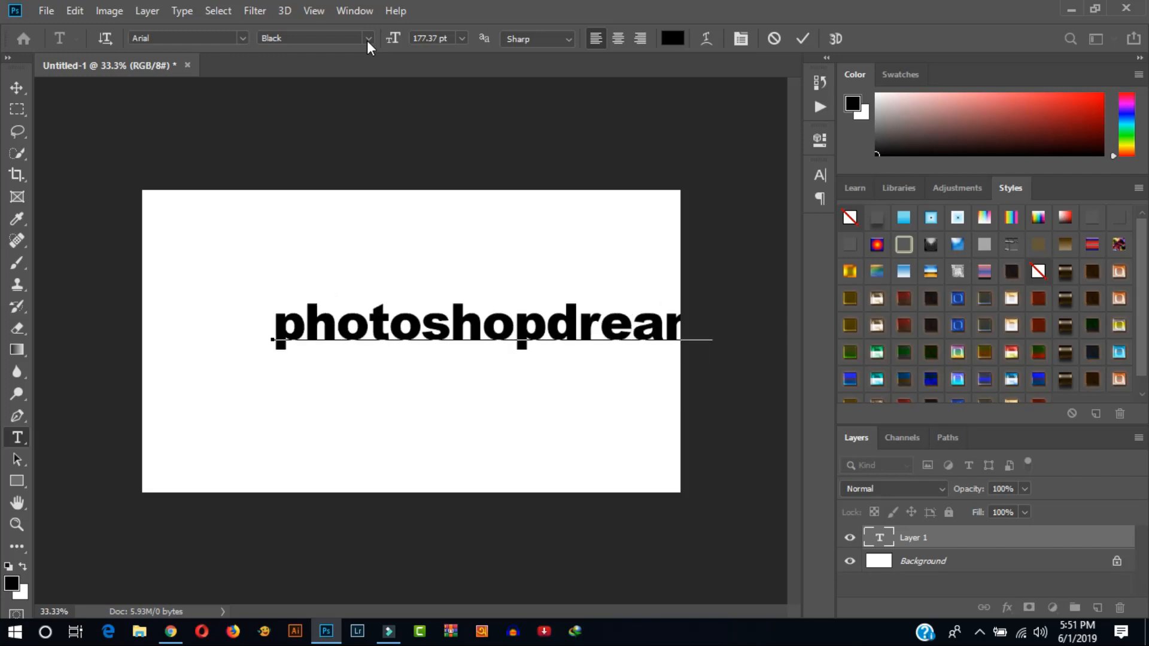
drag(402, 373, 330, 386)
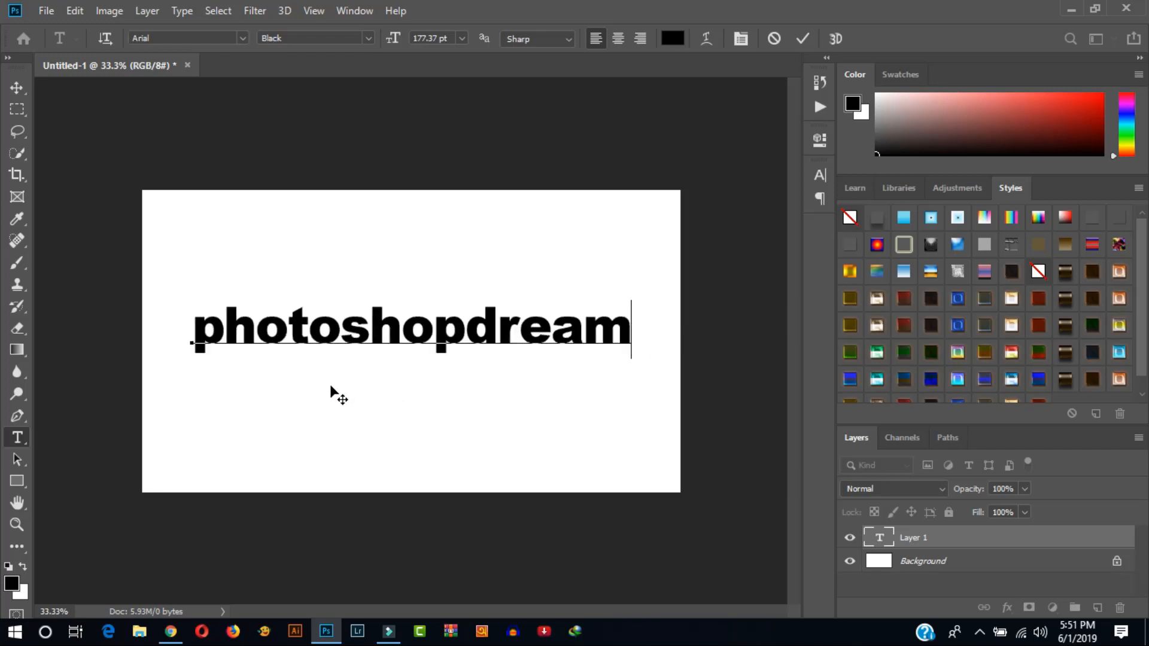
click(800, 39)
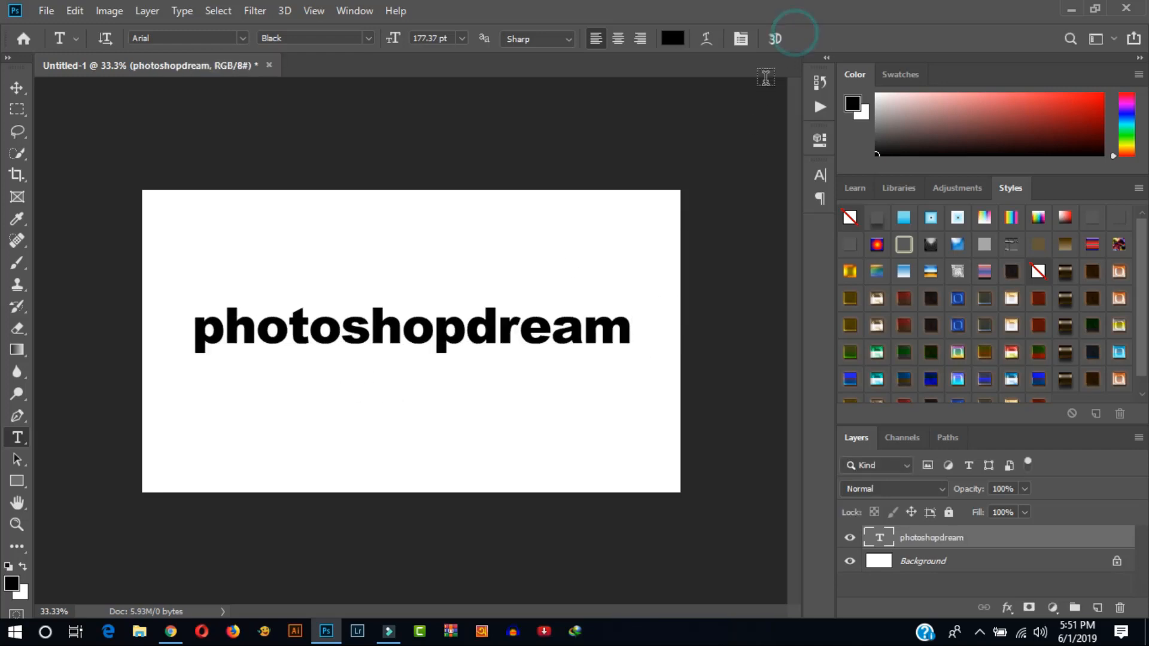
Change the font of the "photoshopdream" text layer to Alba Super.
click(17, 88)
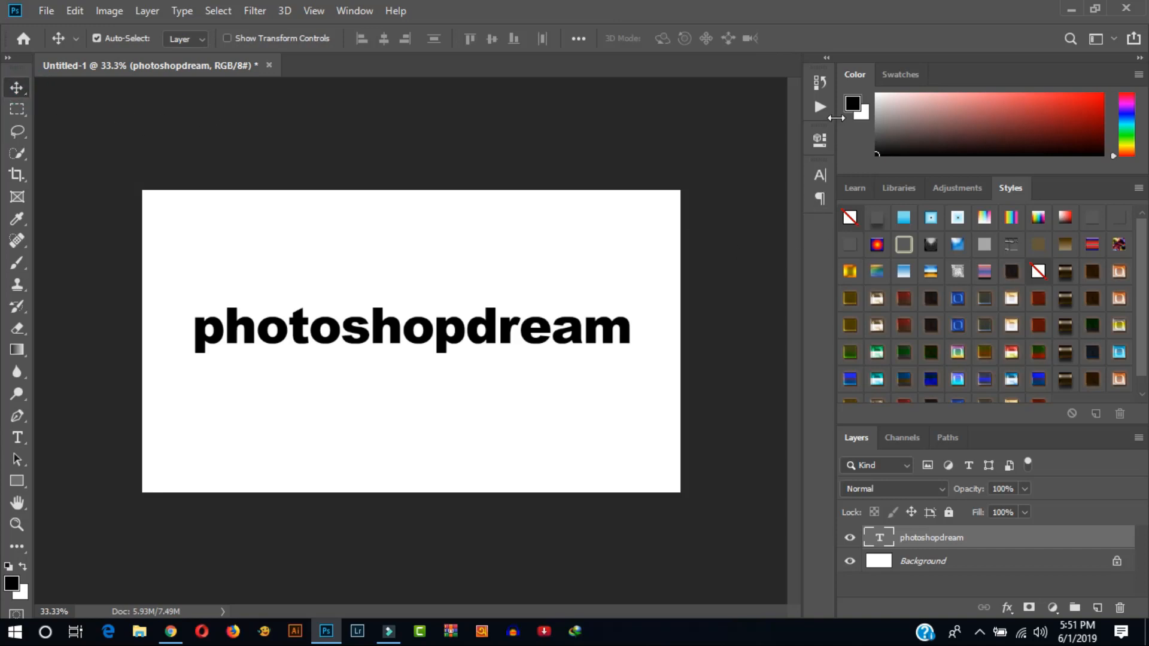
click(820, 171)
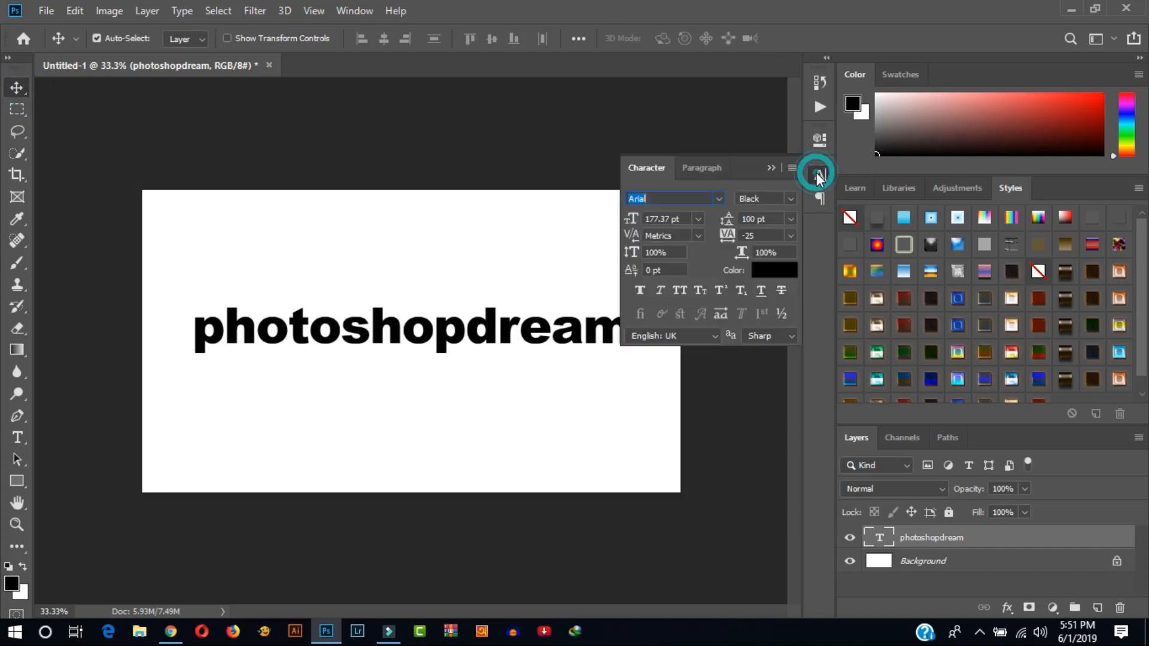
click(720, 196)
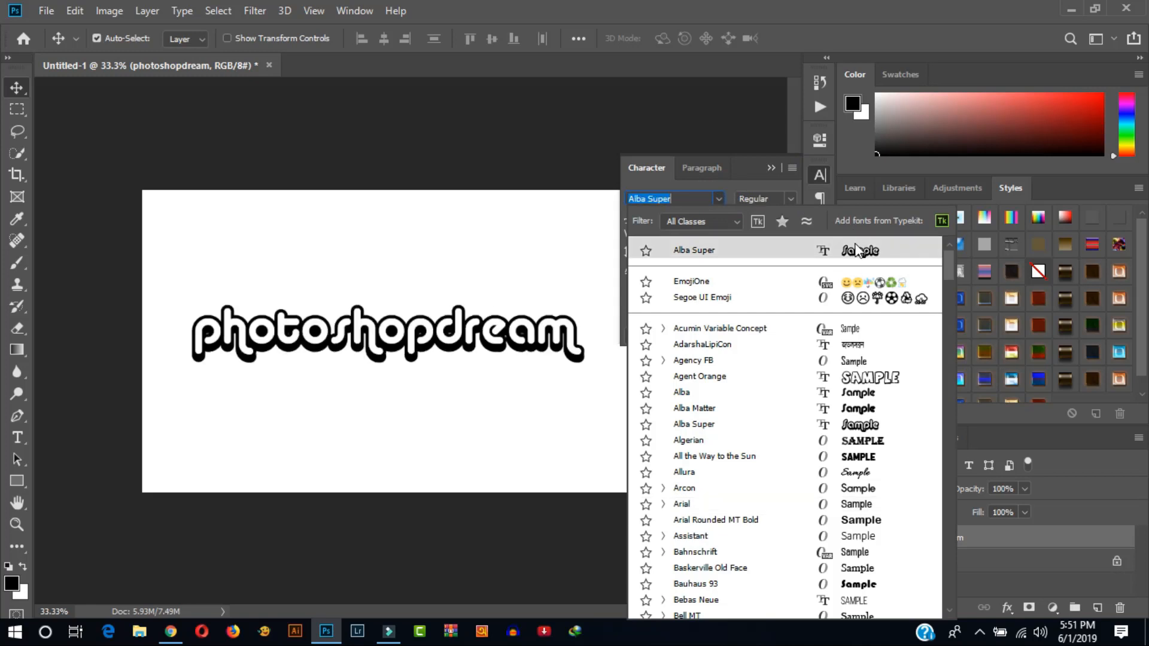
click(857, 250)
click(772, 167)
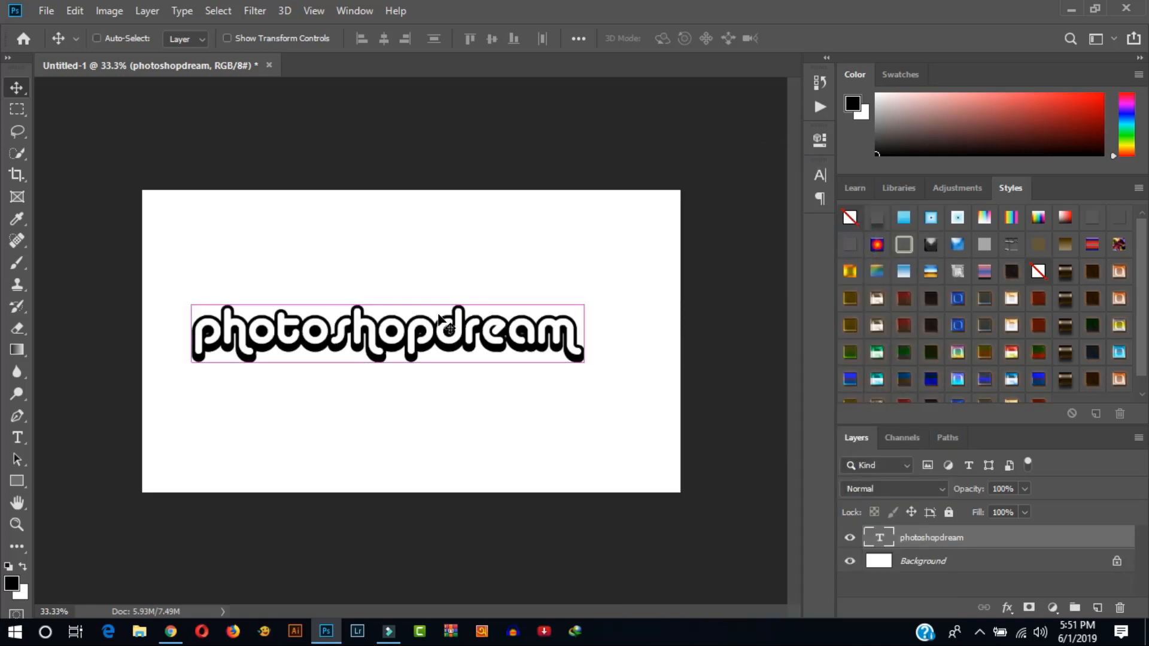
Scale the "photoshopdream" text proportionally to about 135% with Free Transform so it nearly spans the canvas width, and centre it horizontally.
key(ctrl+t)
drag(589, 332, 687, 338)
drag(187, 334, 149, 338)
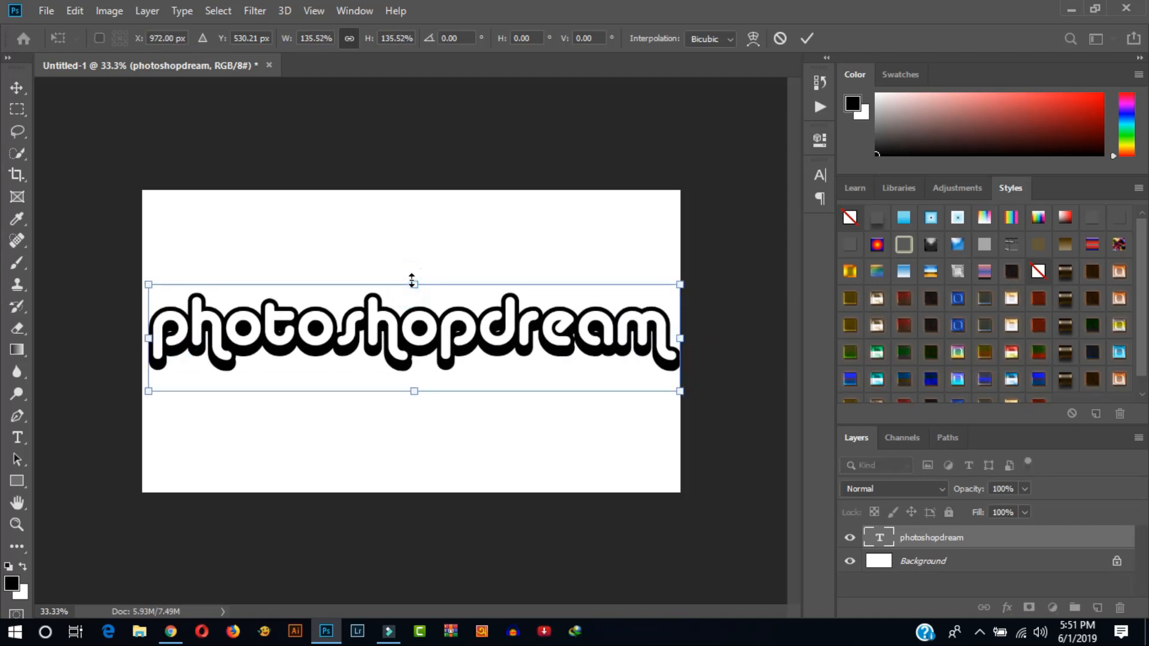
mouse_move(413, 277)
mouse_down()
mouse_move(416, 252)
mouse_move(419, 287)
mouse_up()
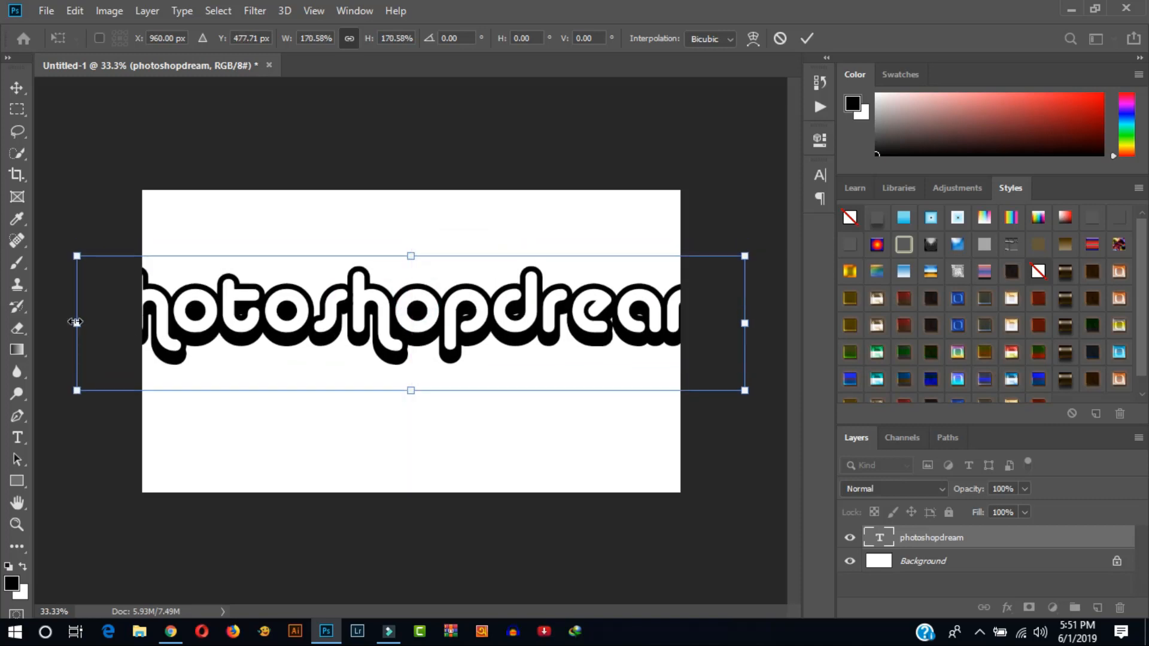
drag(78, 321, 141, 321)
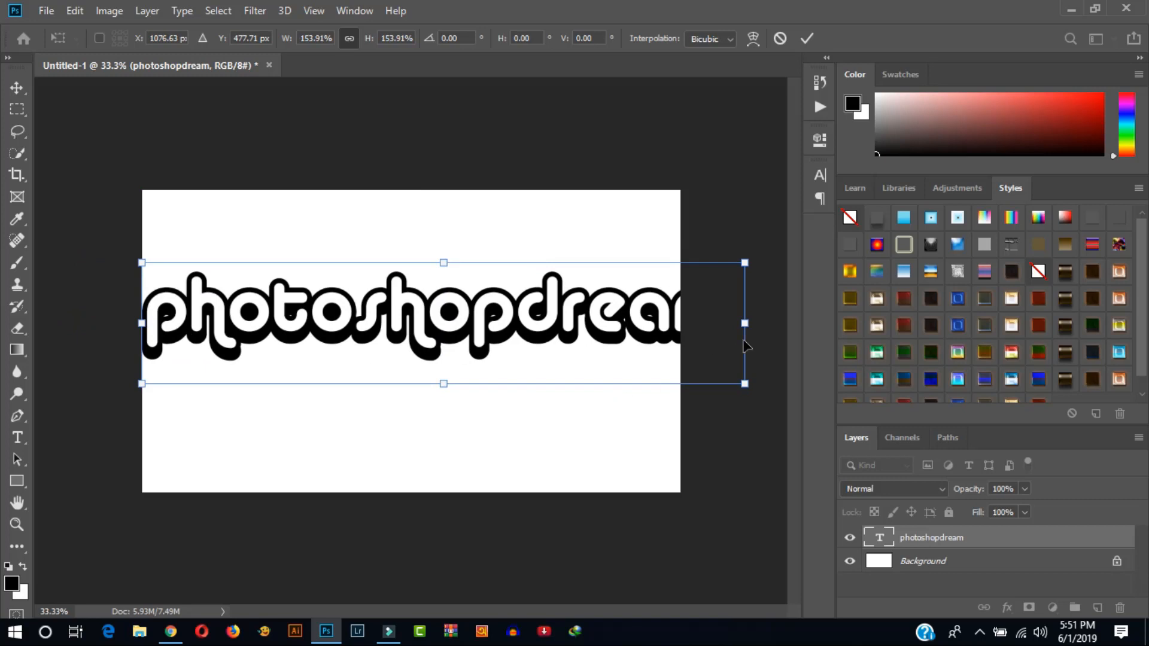
drag(745, 323, 672, 323)
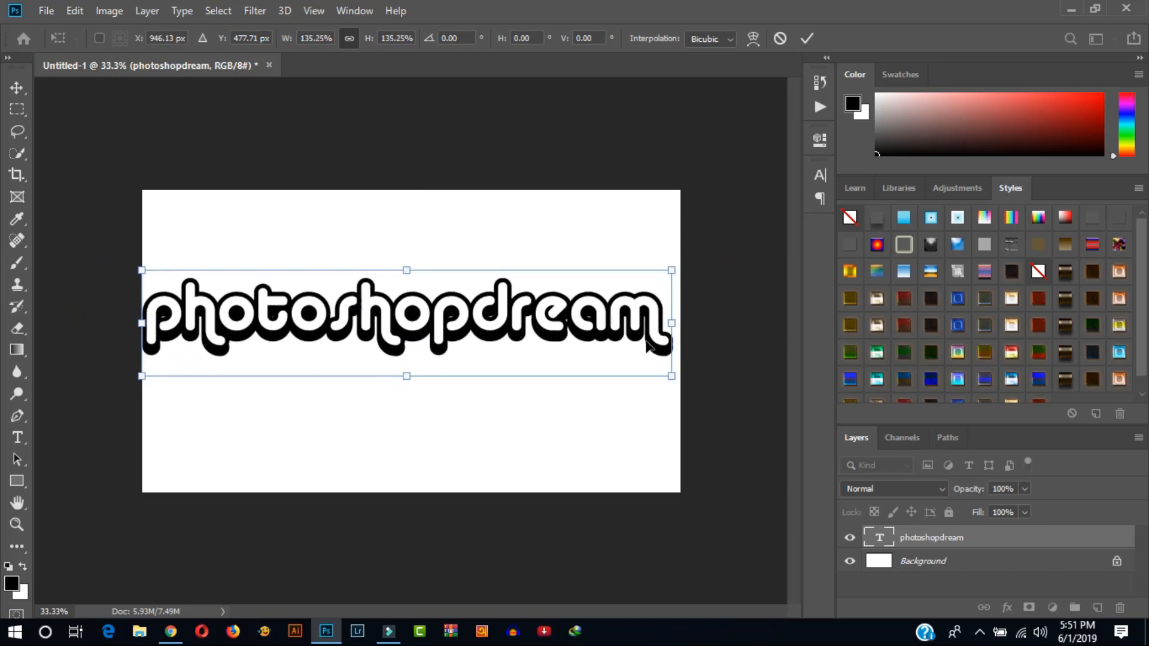
key(Right)
key(Right)
key(Right)
key(Right)
key(Right)
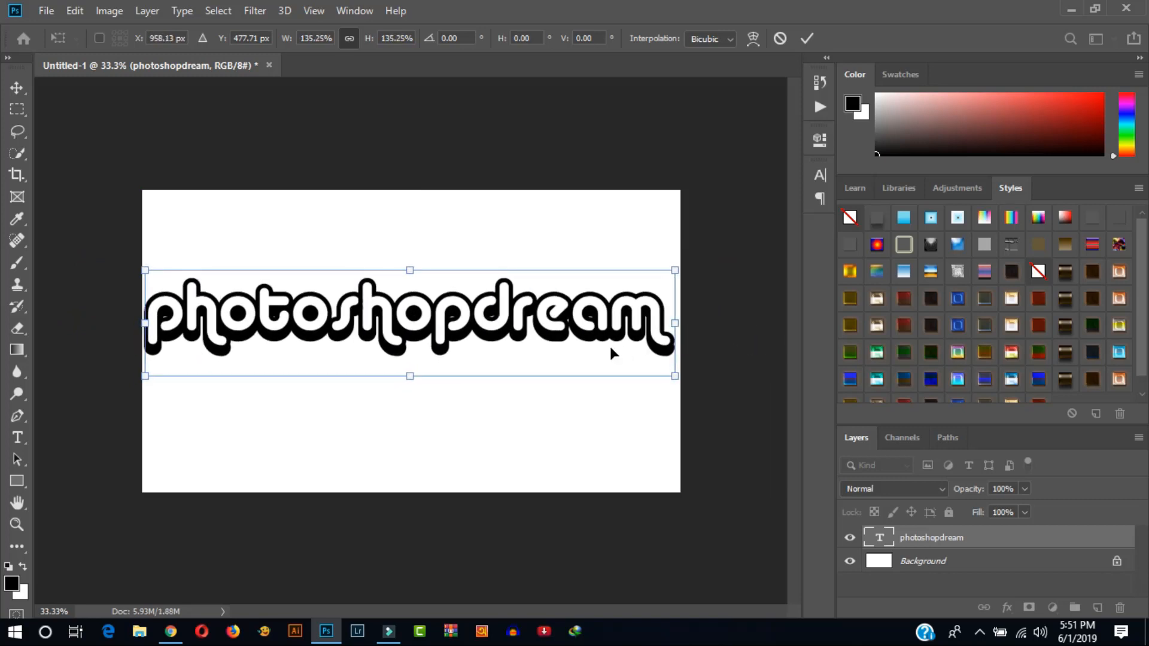
click(806, 30)
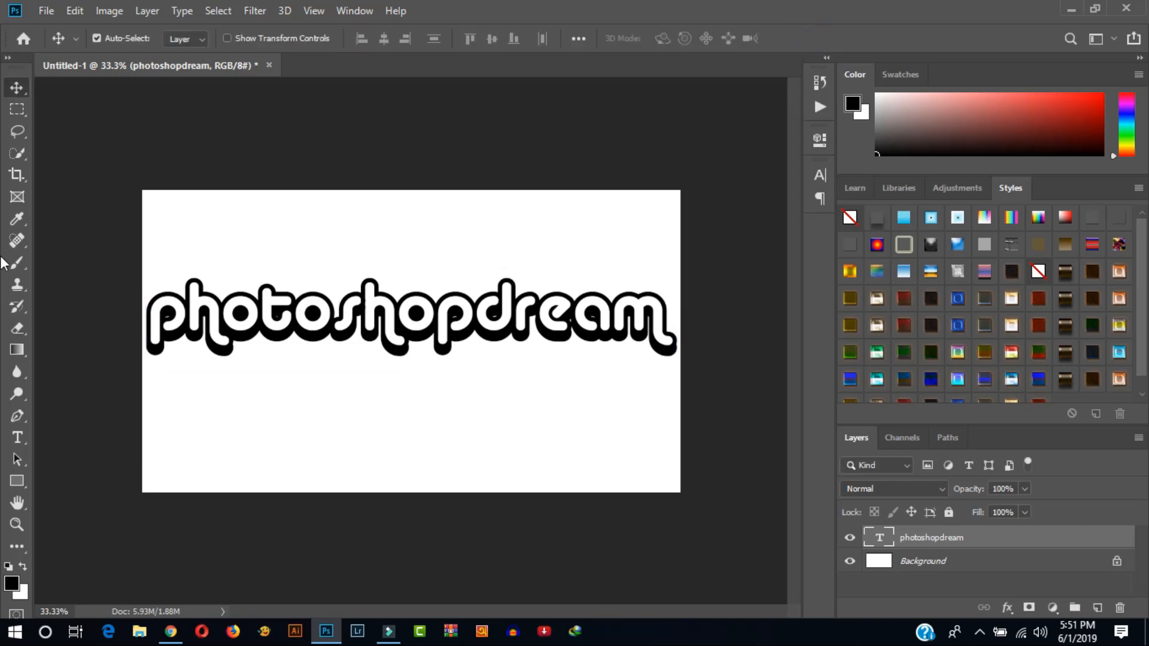
Apply several loaded 3D styles one after another to the "photoshopdream" text, ending with "10 Shine Style V23A10".
click(17, 88)
click(957, 325)
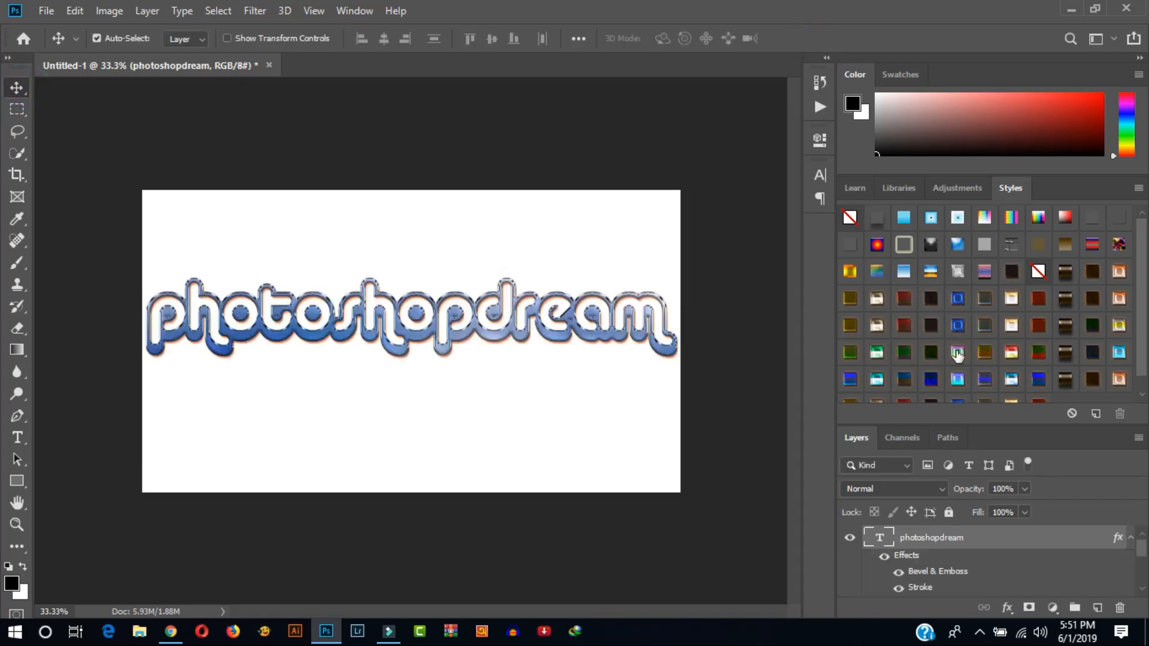
click(958, 352)
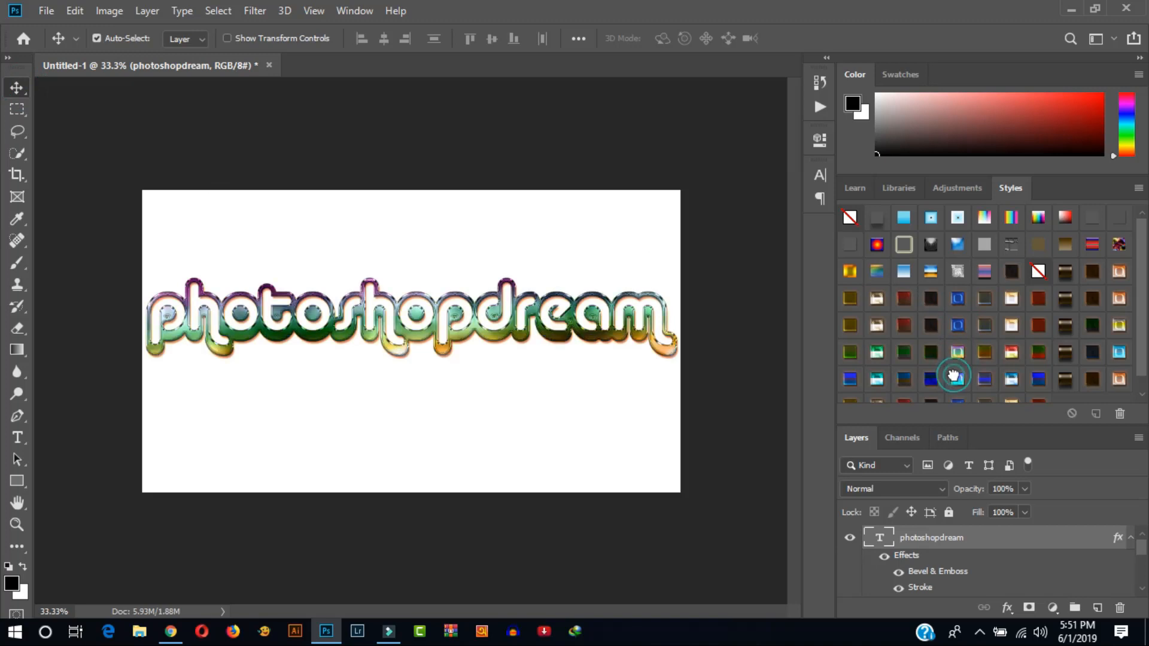
click(958, 377)
scroll(959, 381, down, 1)
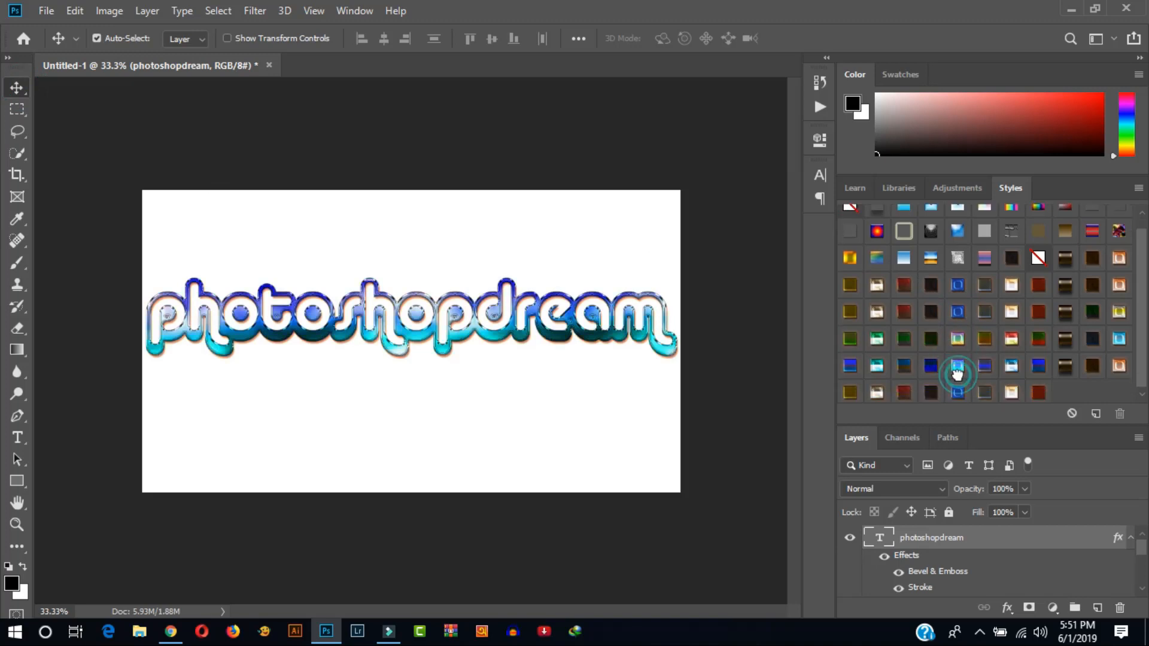
click(877, 362)
click(902, 366)
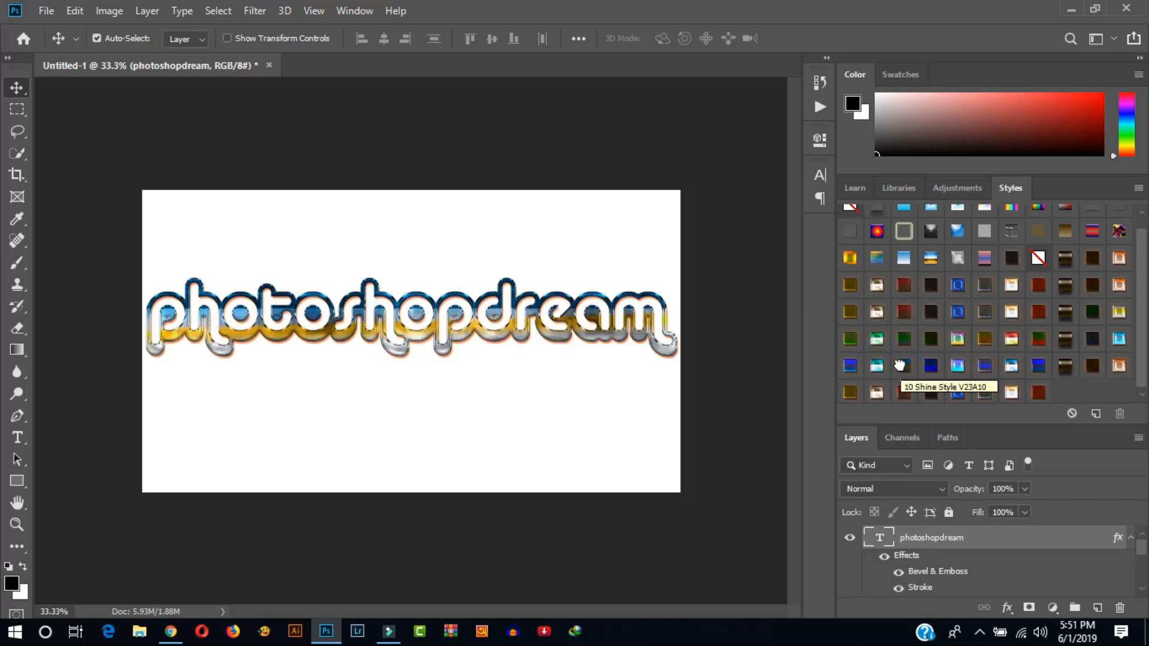
Collapse the effects list, duplicate the "photoshopdream" text layer and place the duplicate beneath the original.
click(1130, 538)
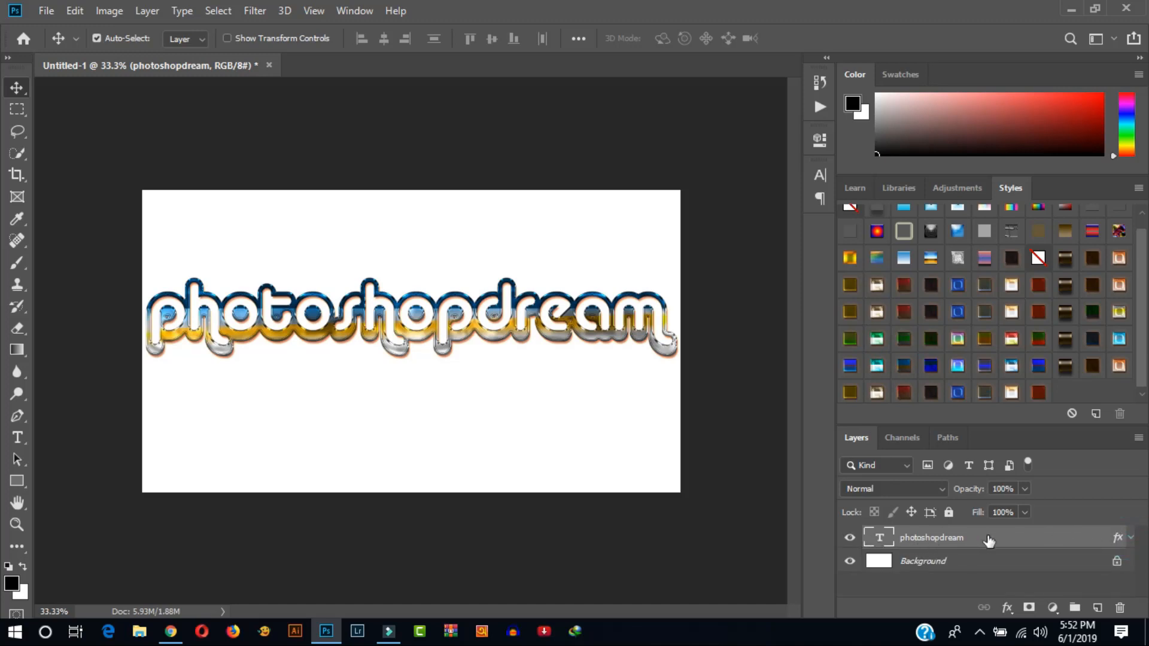
drag(989, 541, 1105, 617)
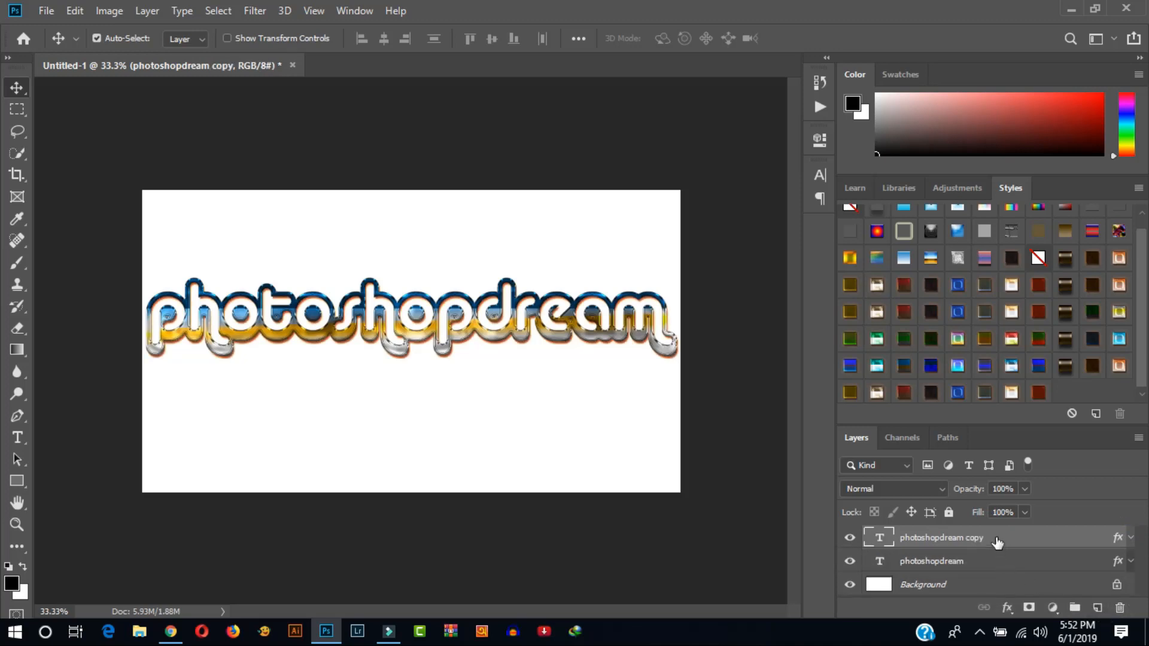
drag(996, 538, 1120, 607)
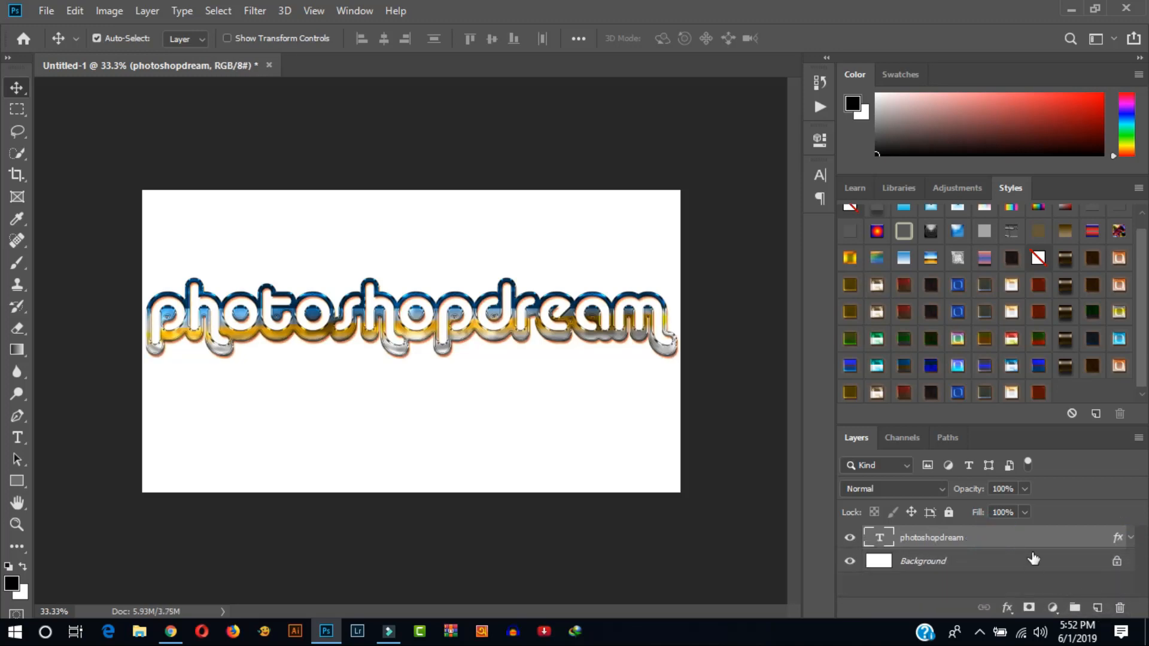
key(ctrl+j)
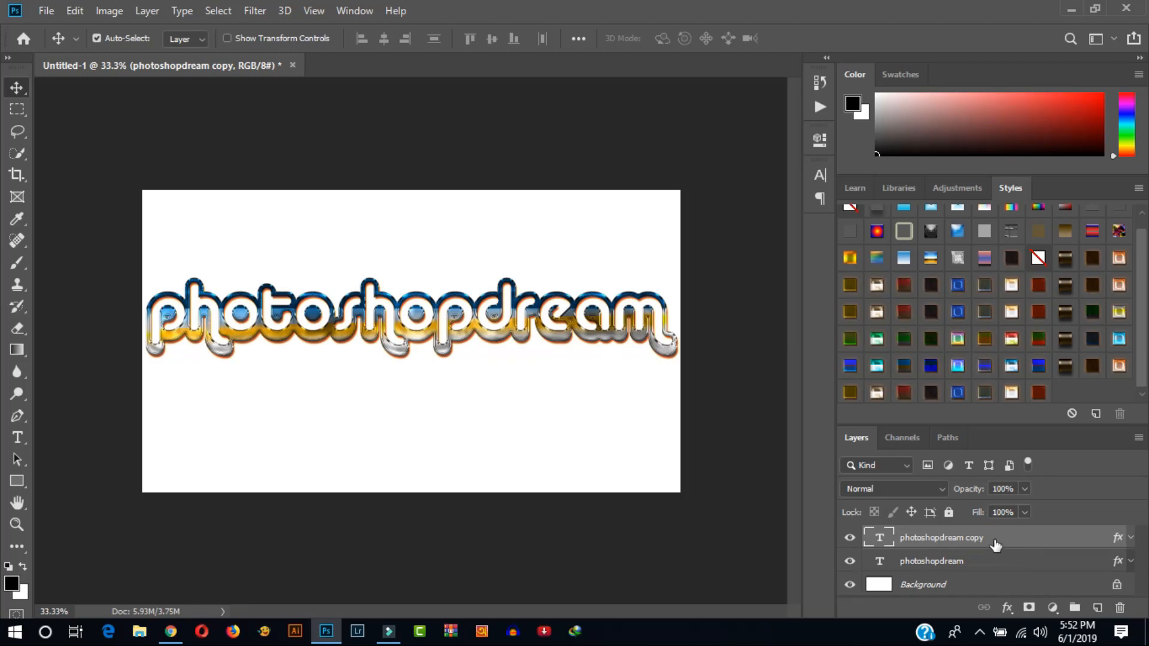
drag(995, 541, 912, 560)
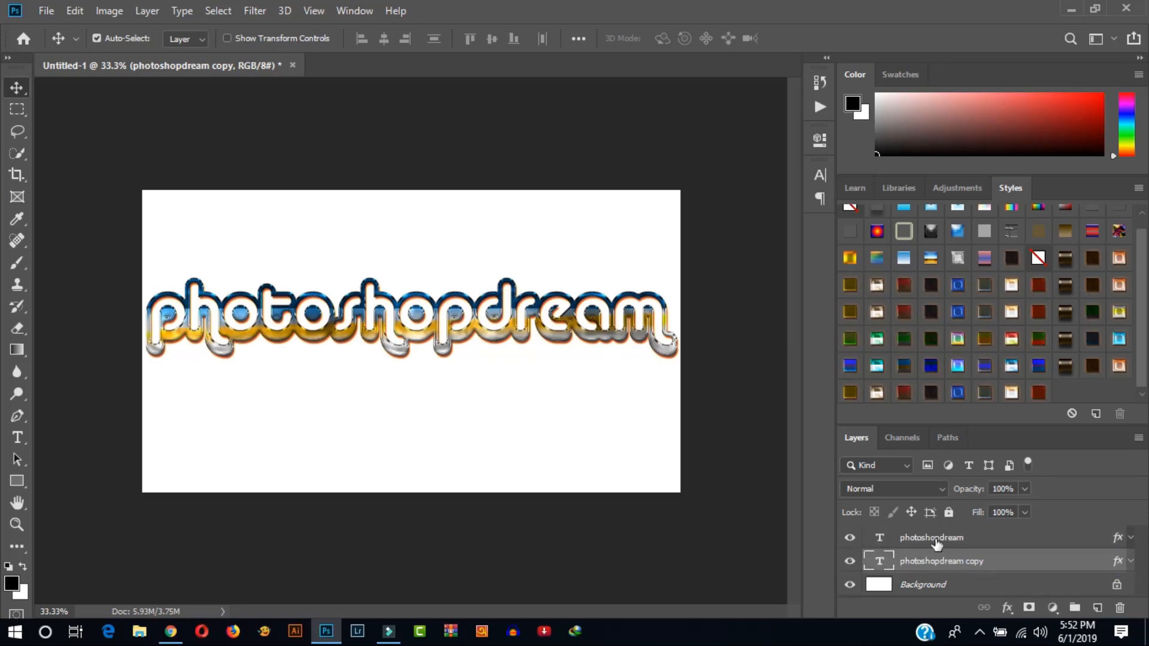
Hide the original "photoshopdream" text layer, and turn the copy into a rasterized layer by way of a smart object.
click(852, 539)
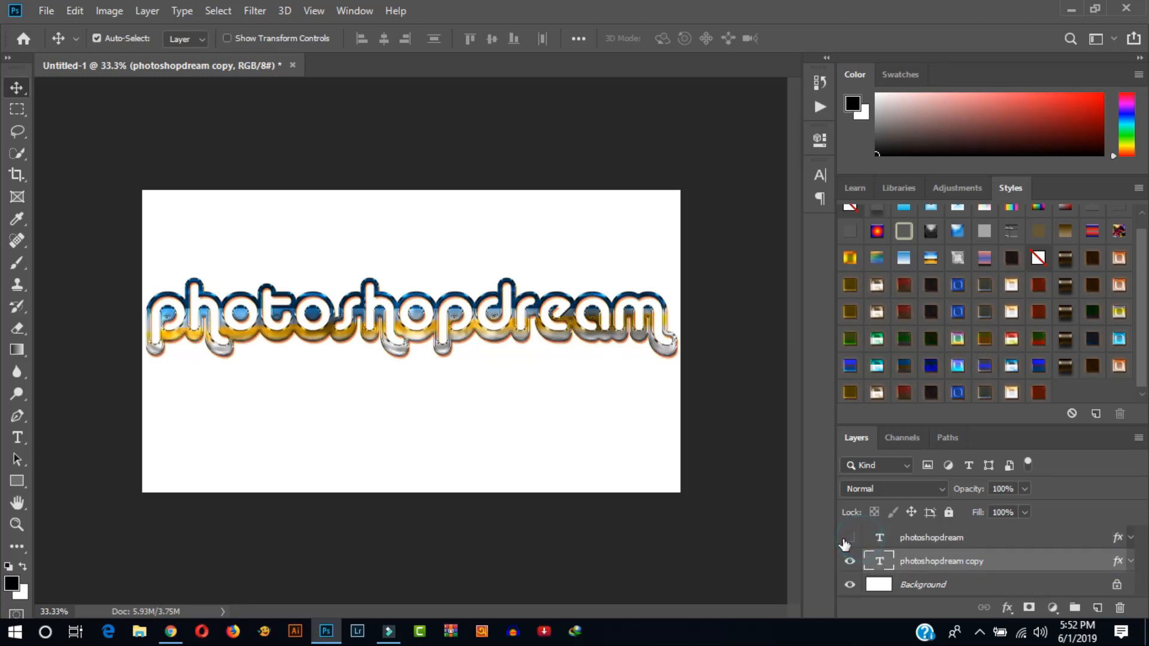
right_click(965, 562)
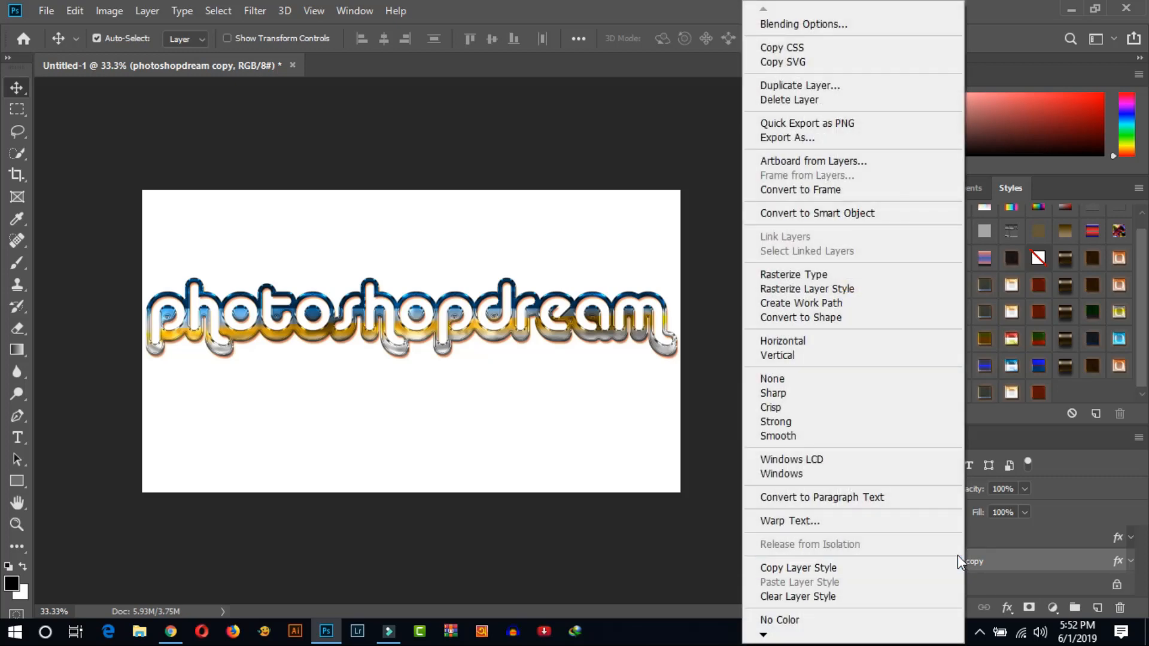
click(868, 219)
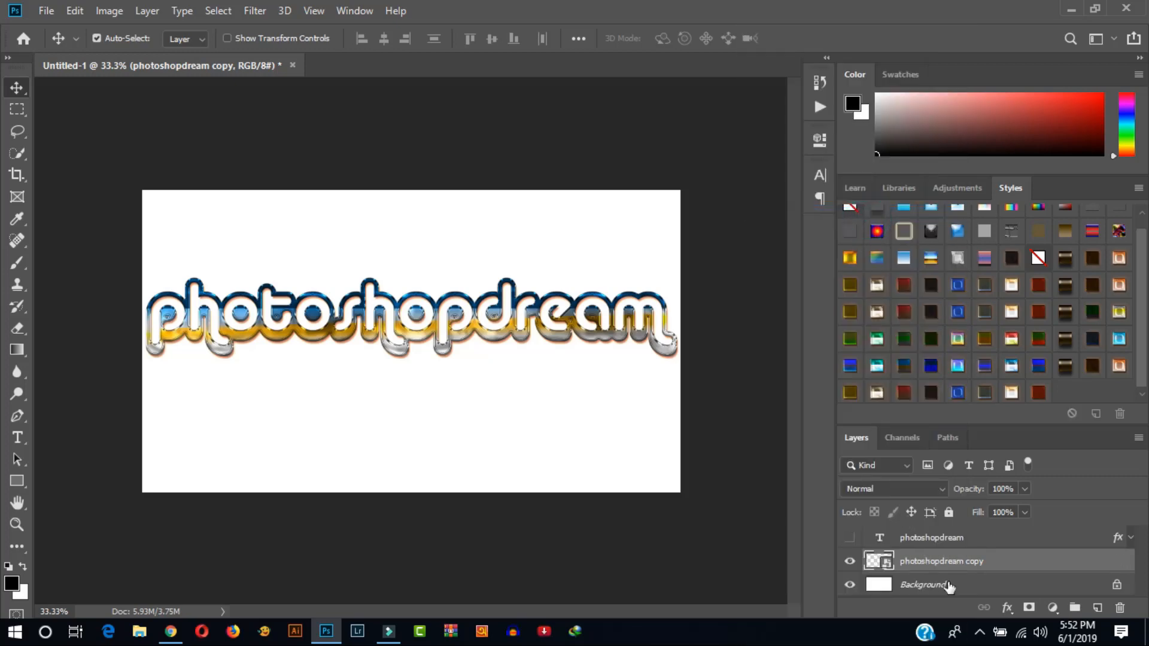
right_click(966, 564)
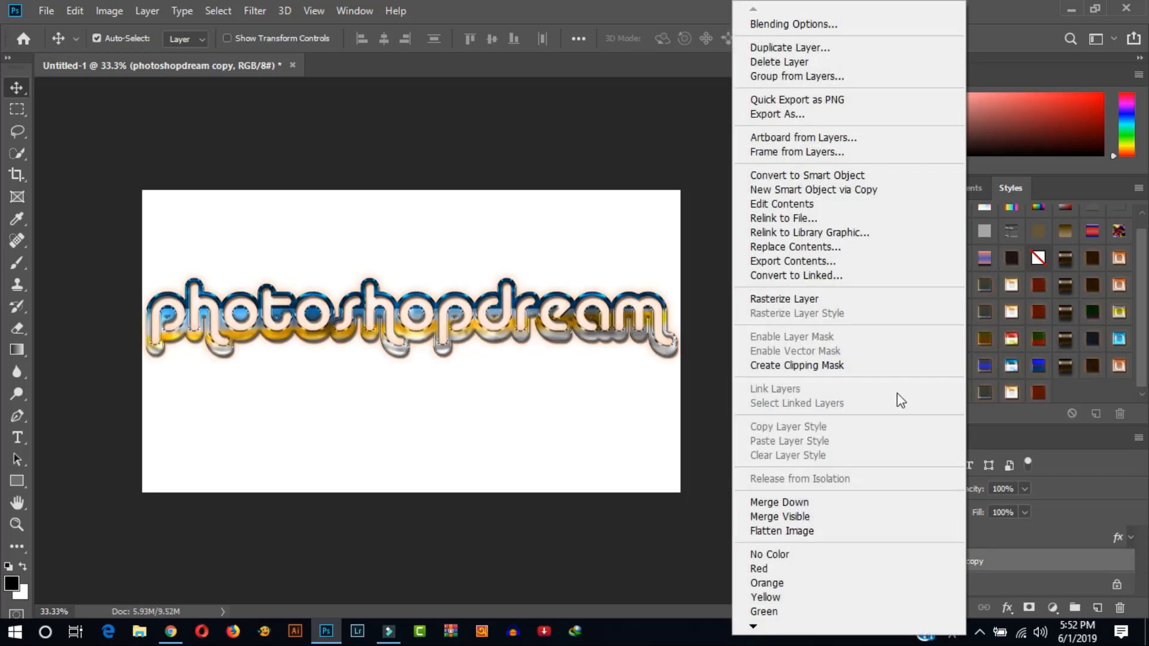
click(799, 297)
right_click(955, 563)
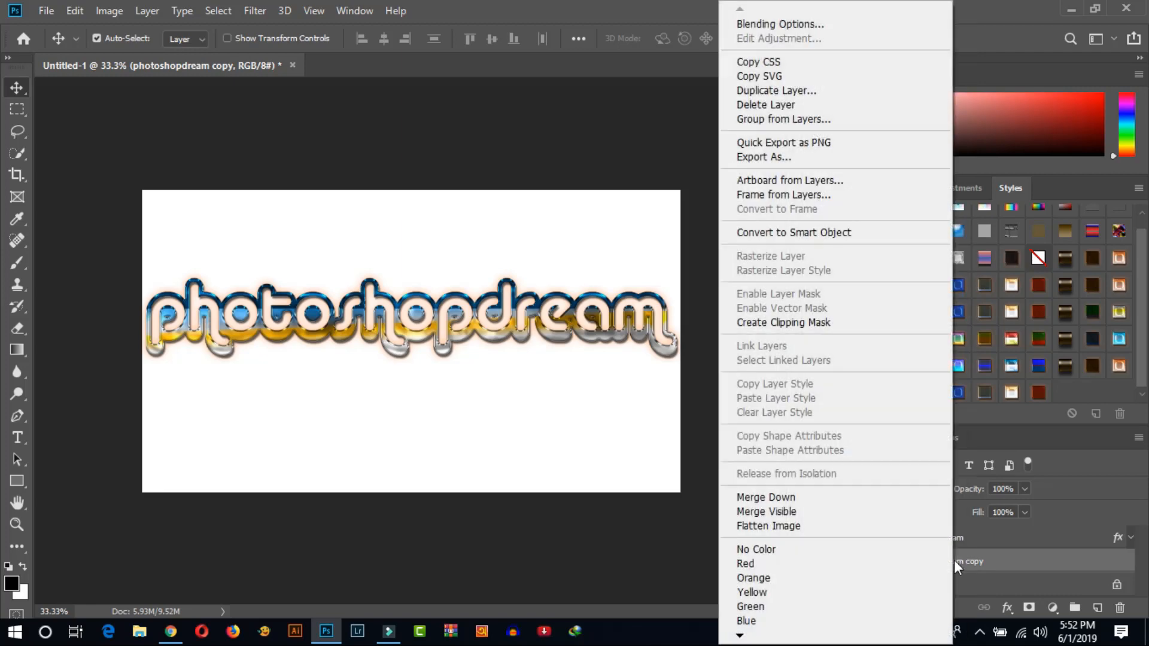
click(1001, 567)
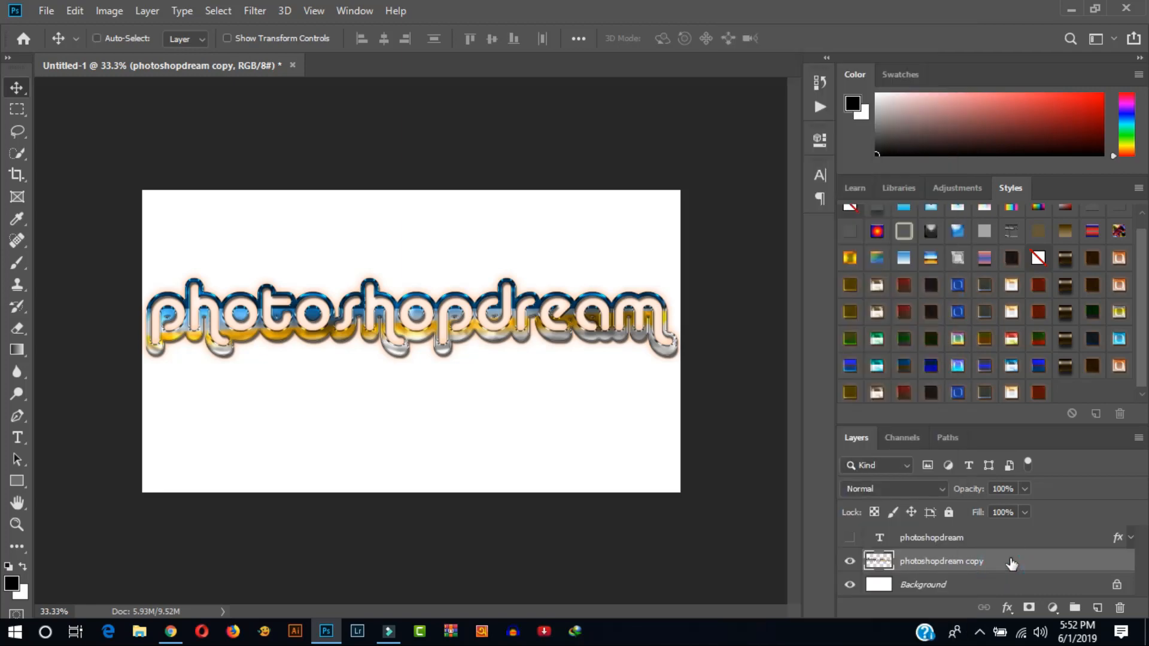
Turn the "photoshopdream copy" layer completely black with Levels by lowering the white output level to 0.
key(ctrl+l)
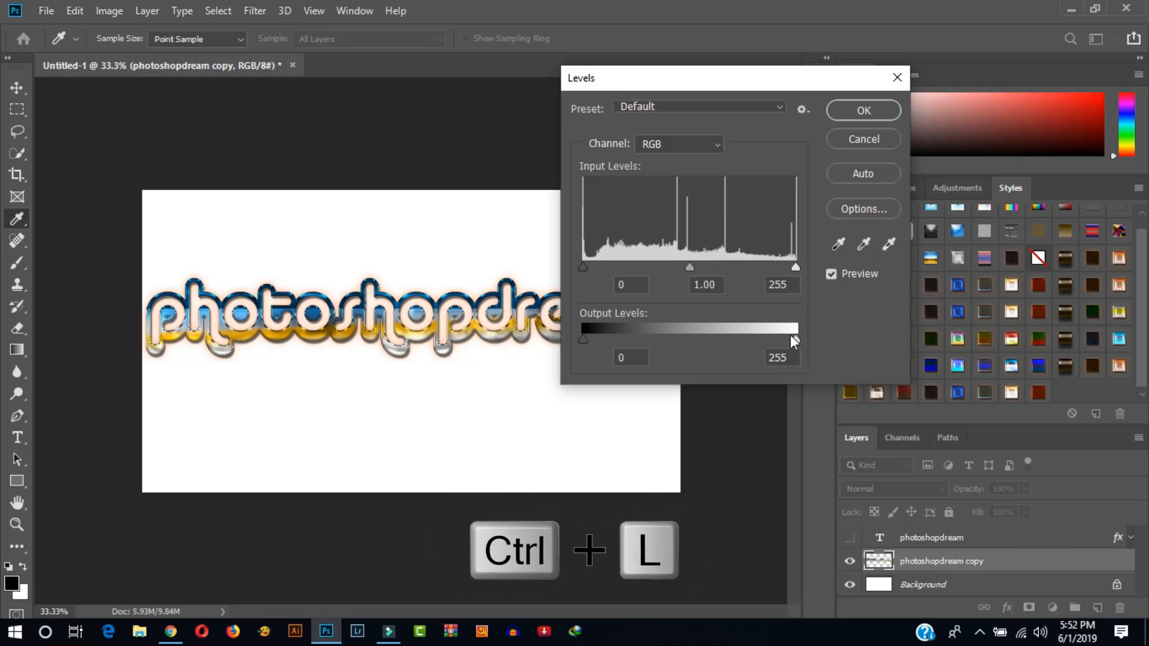
drag(794, 341, 570, 328)
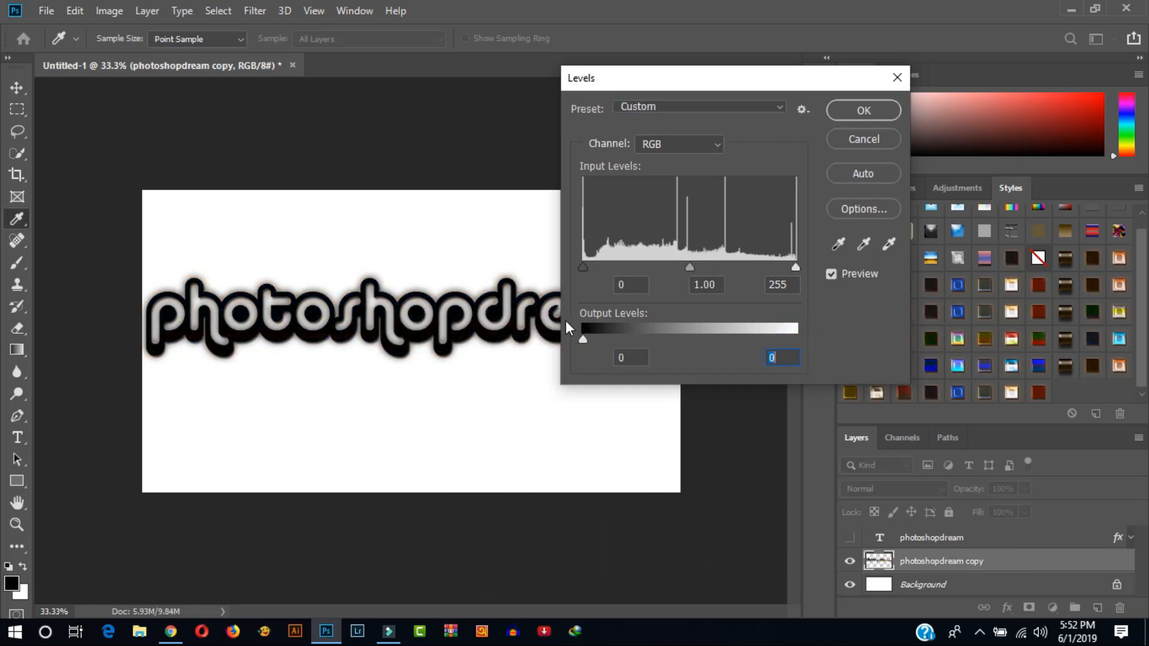
click(871, 111)
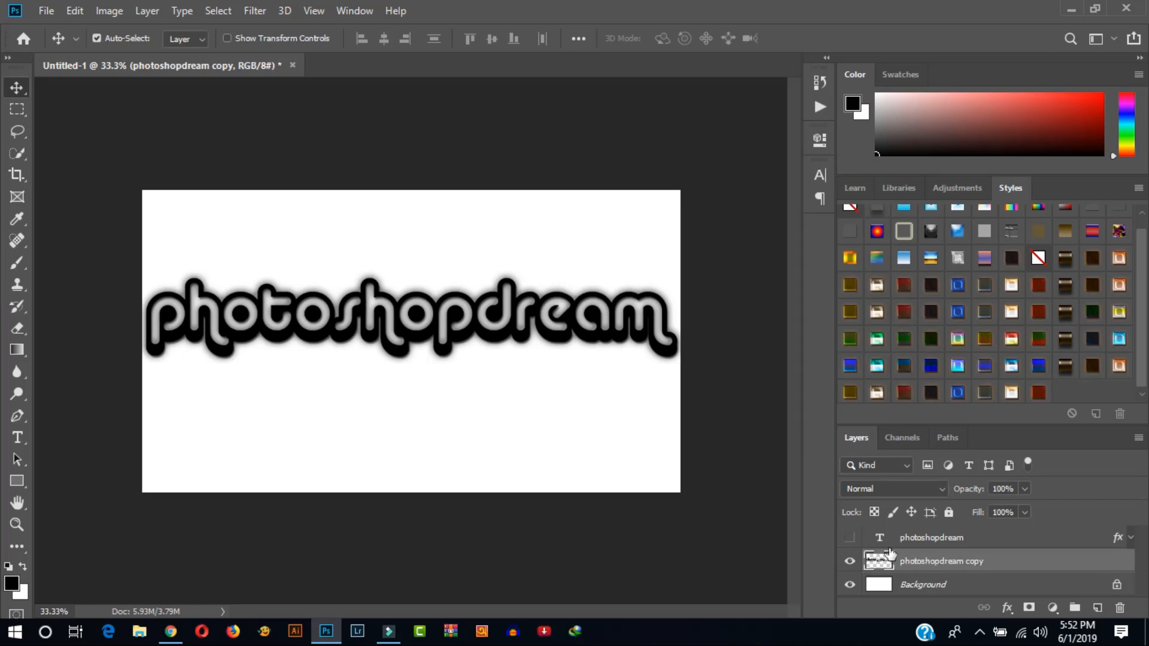
Nudge the black "photoshopdream copy" layer a few pixels down and to the right.
key(Down)
key(Down)
key(Right)
key(Right)
key(Right)
key(Right)
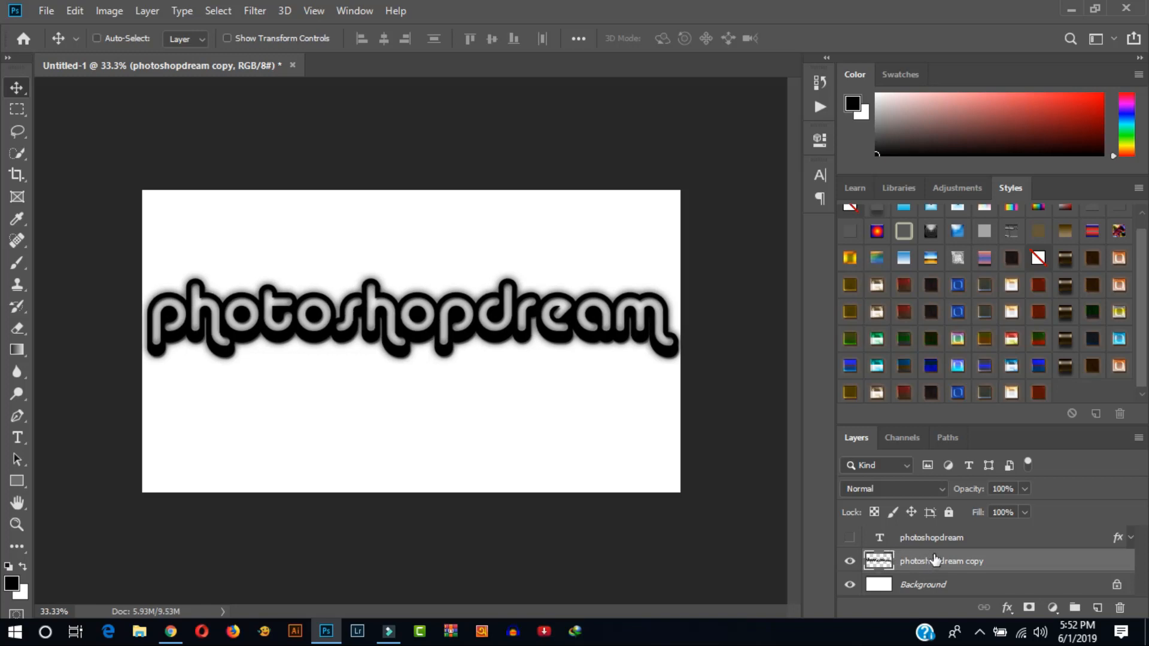
Build up the shadow with three further duplicates of the black copy, nudged slightly right and each stacked directly beneath the previous one.
key(ctrl+j)
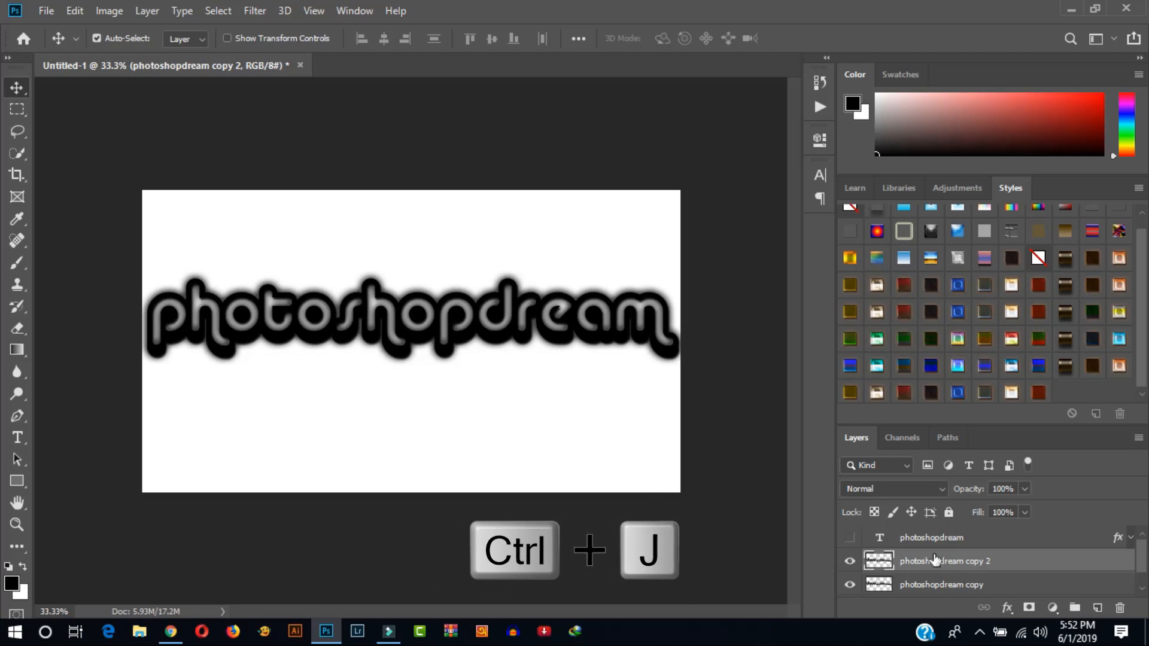
key(Right)
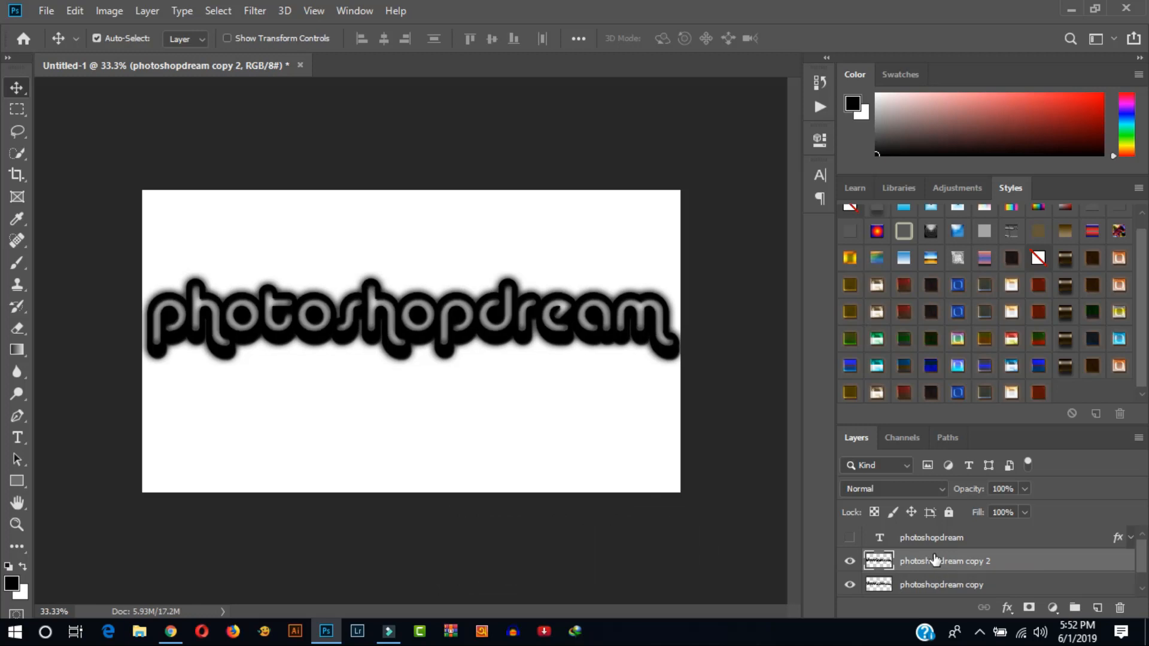
drag(936, 560, 935, 597)
scroll(936, 573, down, 2)
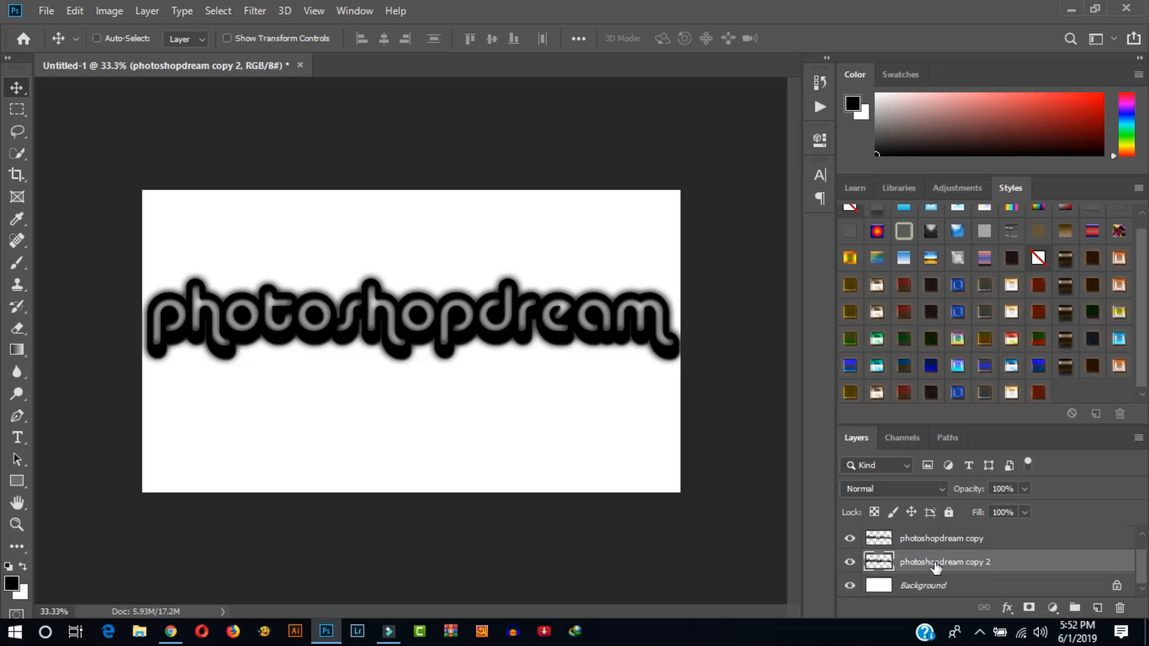
key(ctrl+j)
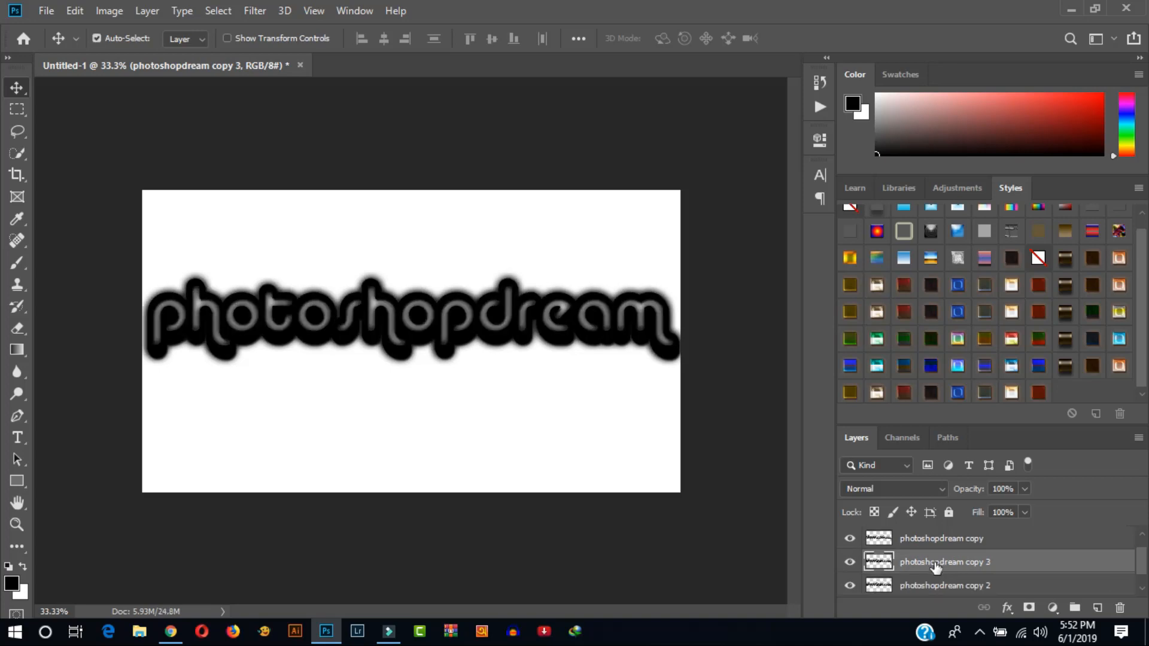
scroll(939, 573, down, 1)
drag(957, 541, 957, 579)
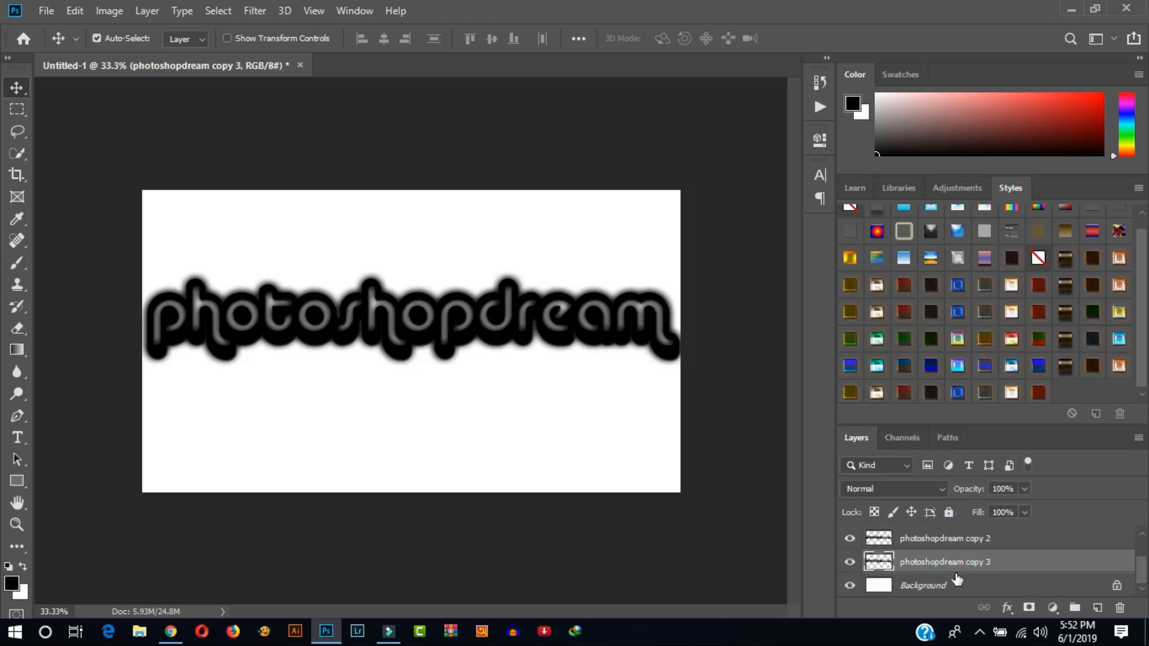
key(ctrl)
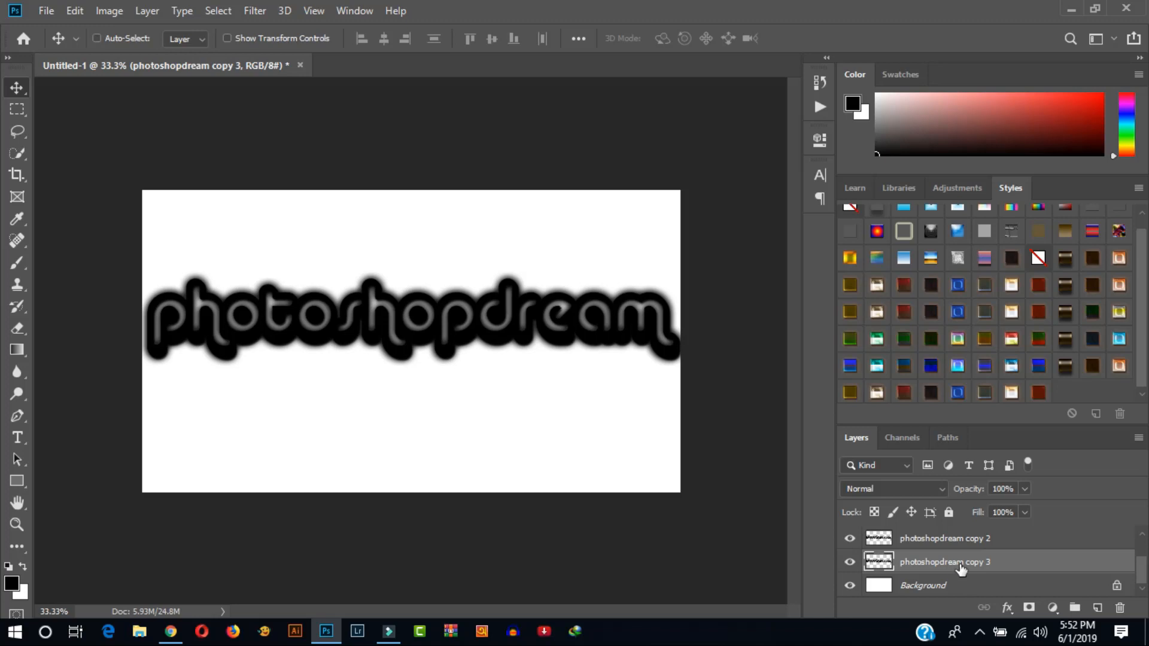
key(ctrl+j)
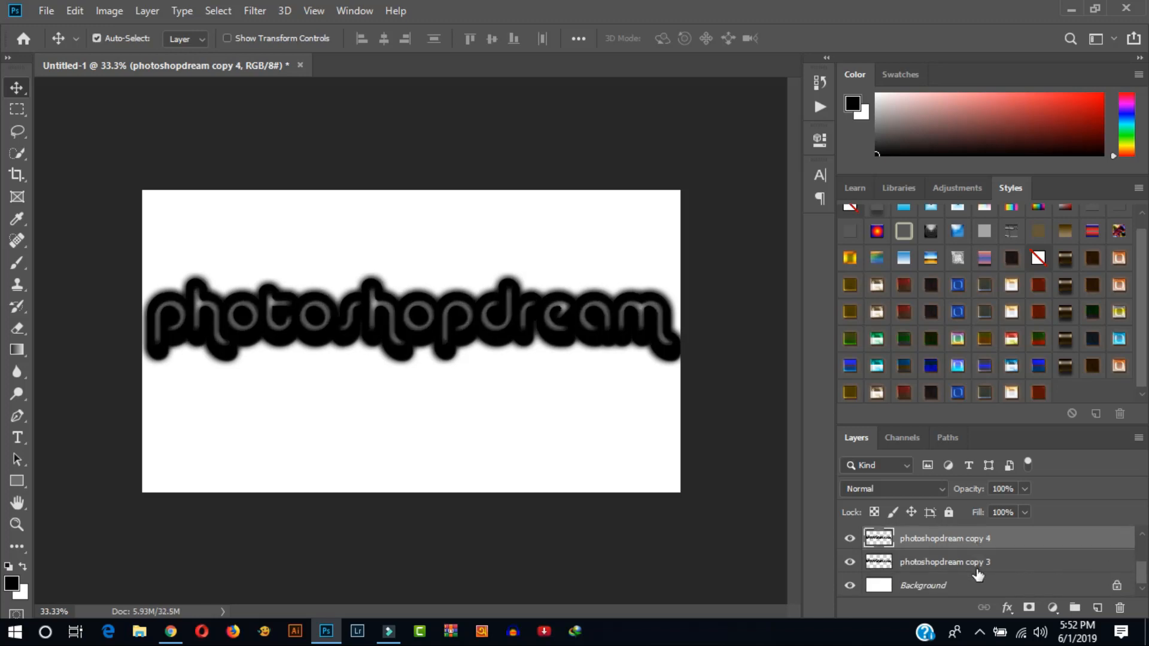
drag(976, 541, 969, 575)
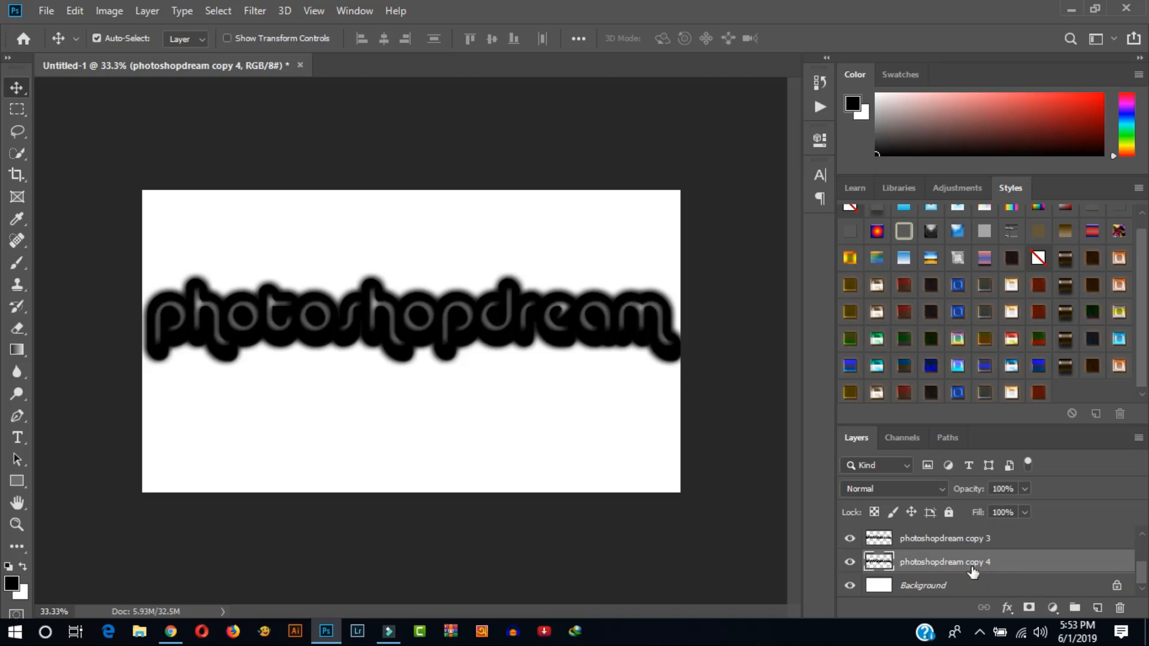
Show the original "photoshopdream" text layer again and merge the four black copies beneath it into one layer.
scroll(972, 572, up, 3)
click(850, 537)
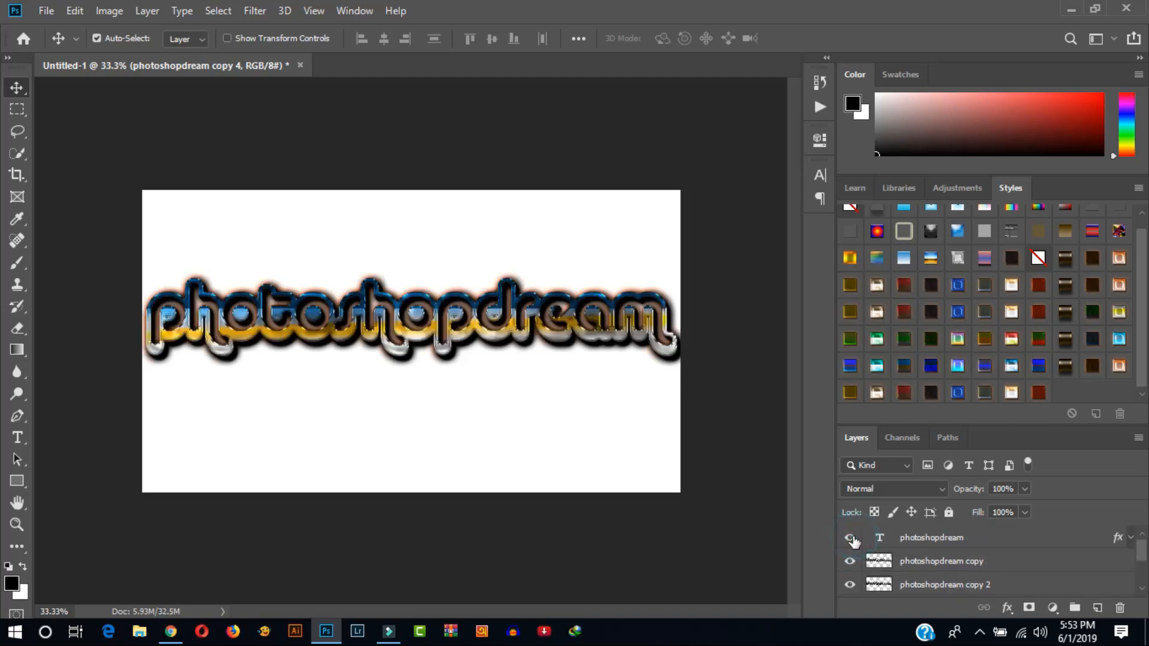
scroll(949, 560, down, 1)
click(956, 546)
scroll(981, 558, down, 2)
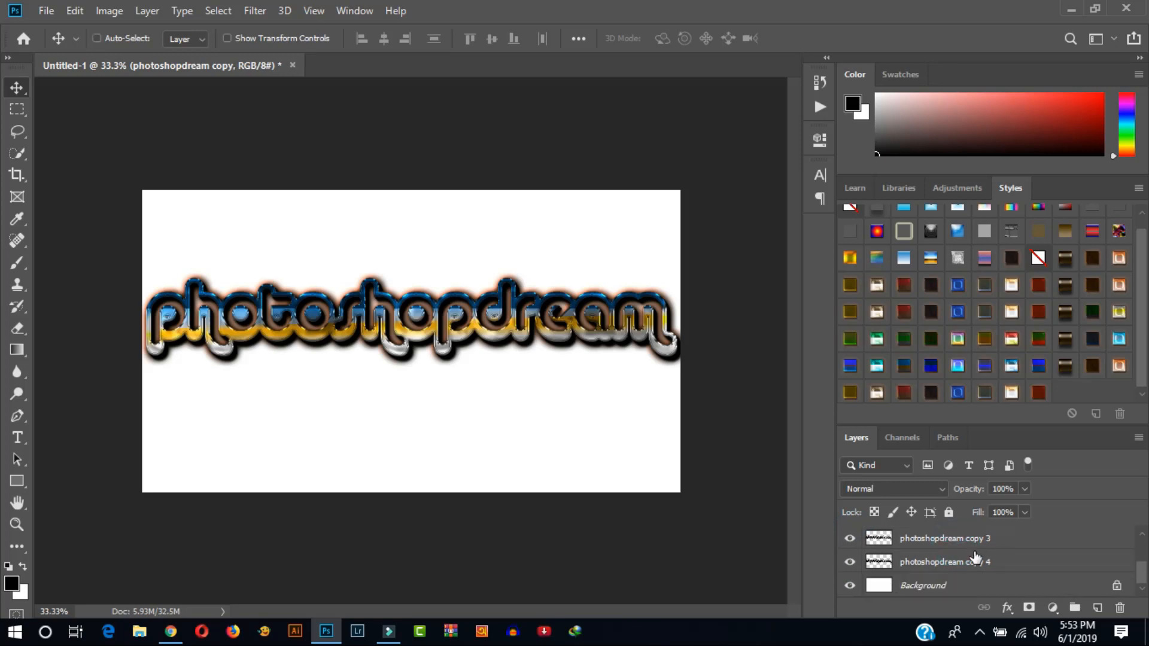
shift+click(970, 562)
scroll(971, 562, up, 2)
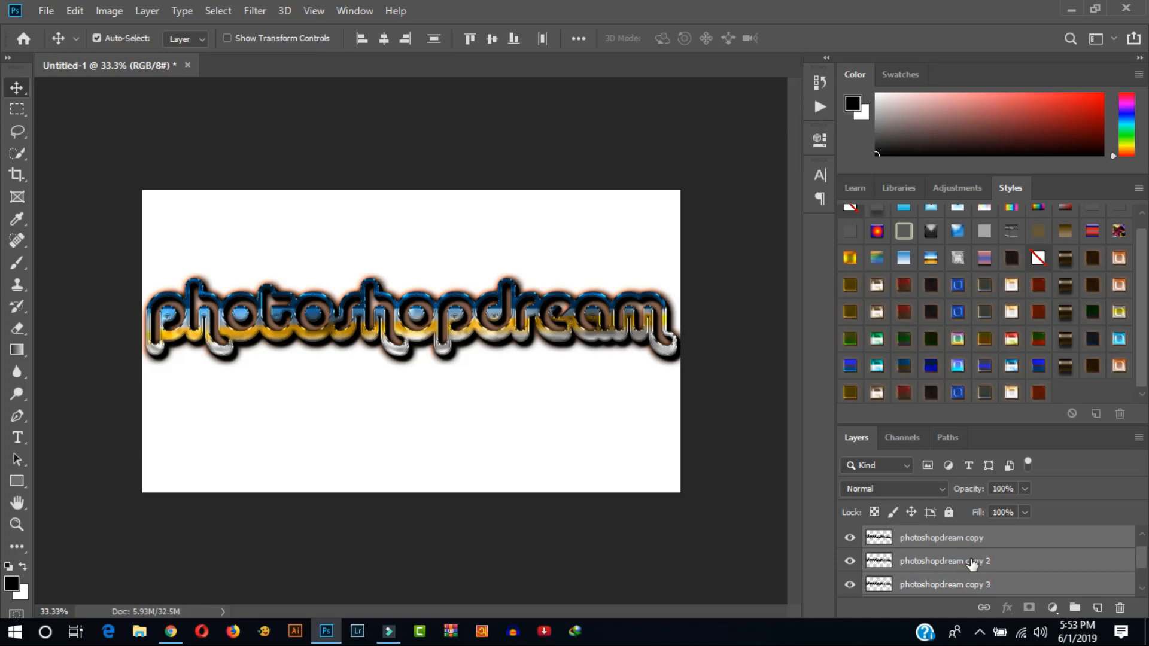
right_click(970, 560)
click(831, 498)
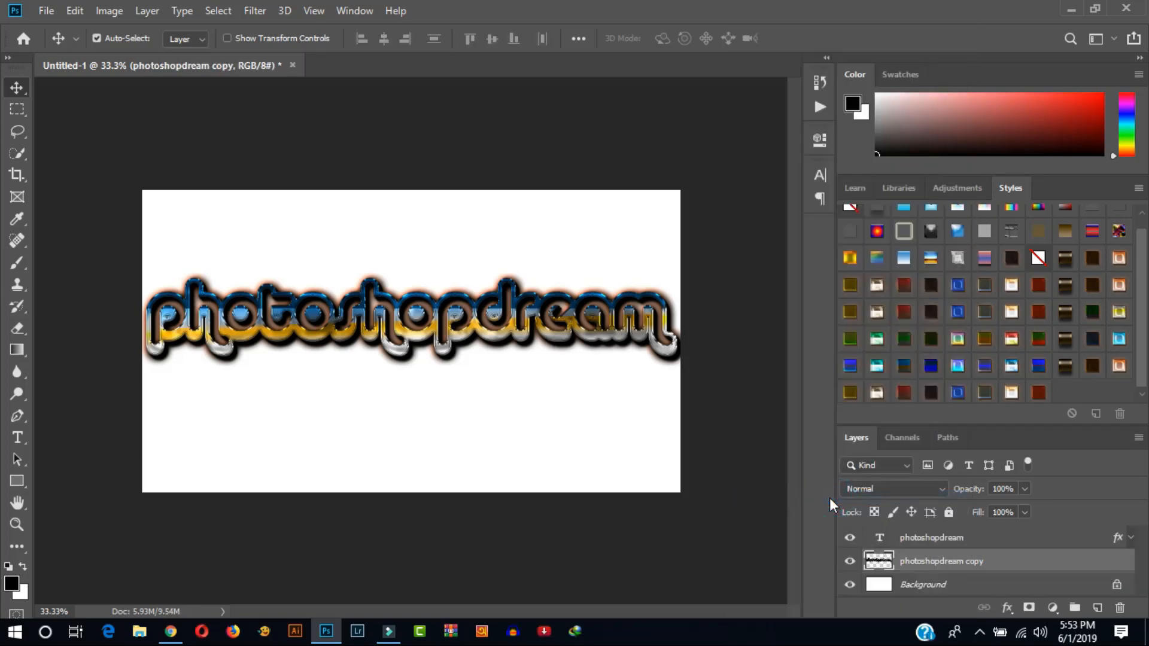
Soften the merged black shadow layer with a Gaussian Blur of 4.0 pixels radius.
click(255, 11)
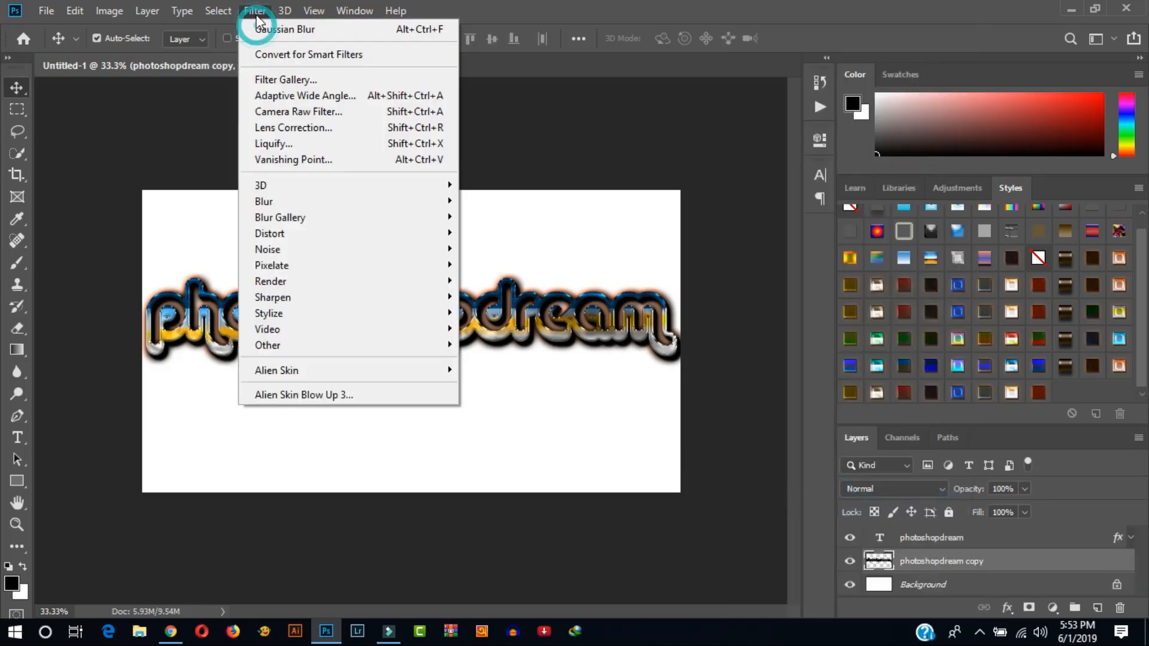
mouse_move(306, 205)
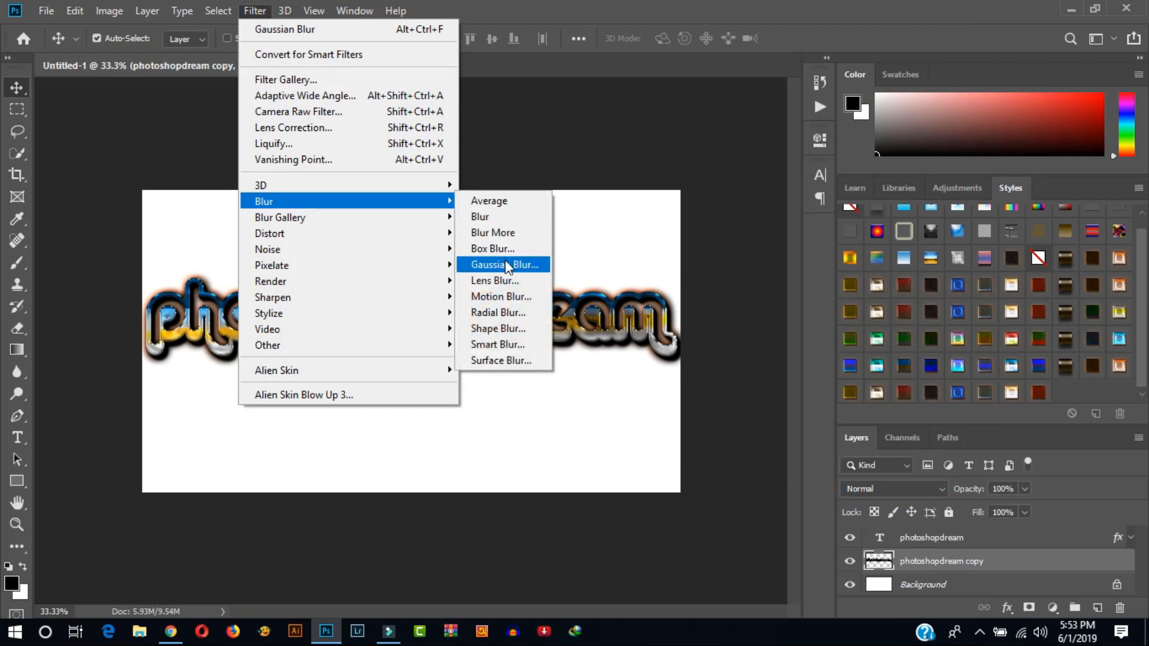
click(505, 262)
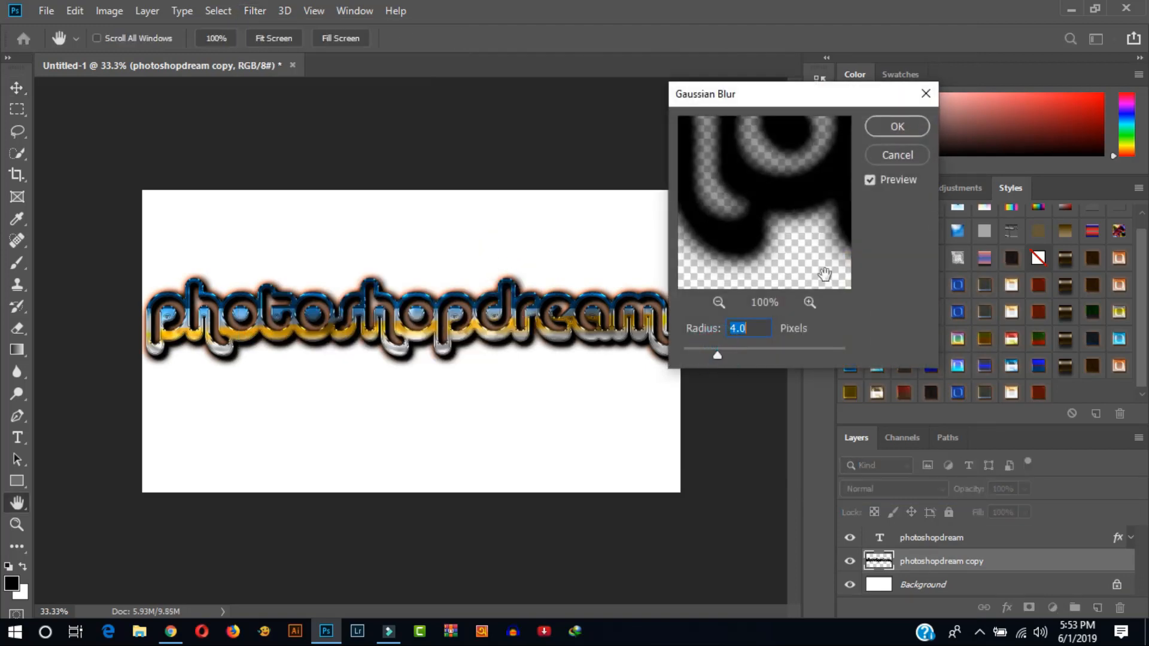
click(883, 127)
key(v)
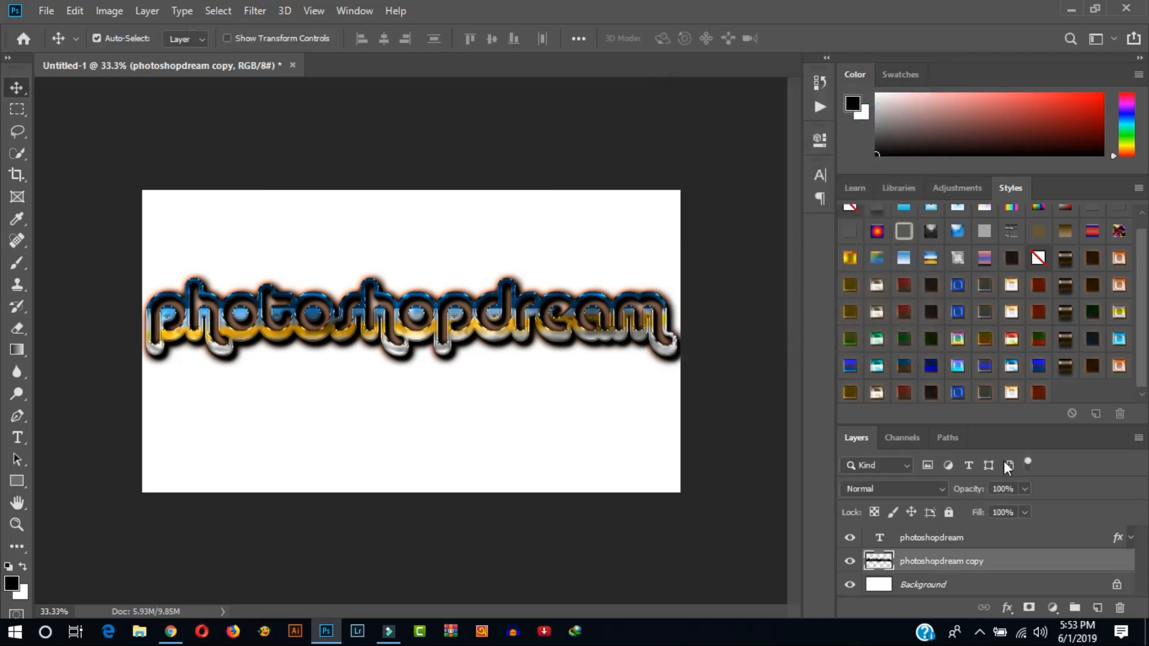
Lower the opacity of the blurred shadow layer "photoshopdream copy" to 45%.
click(1026, 490)
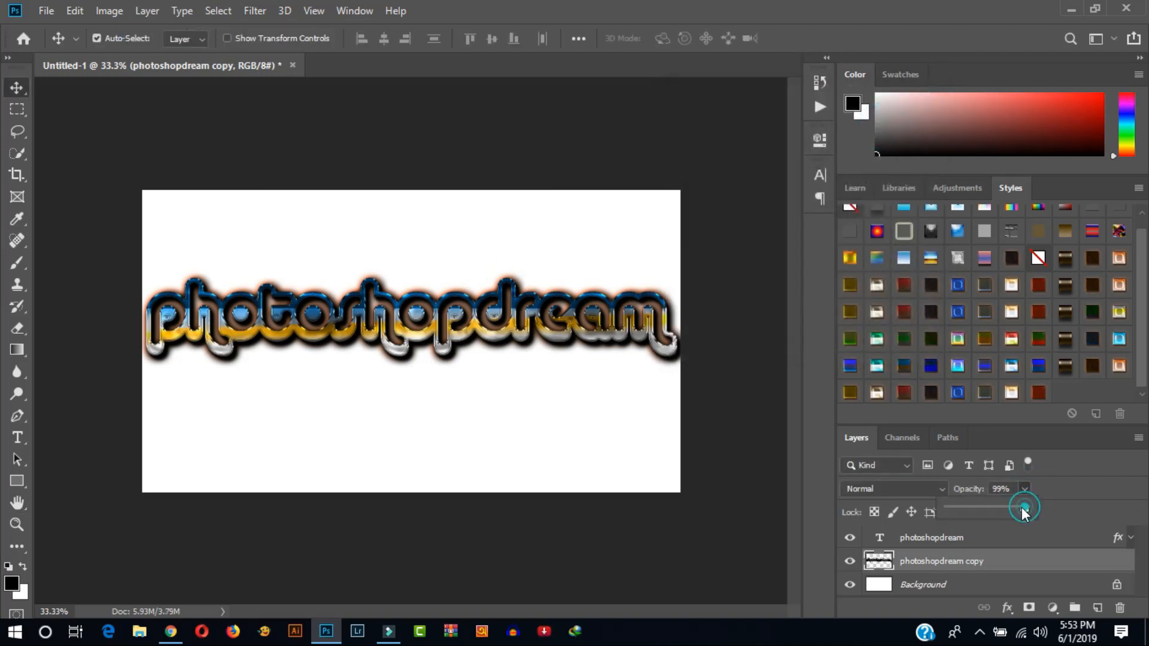
drag(1026, 508, 982, 508)
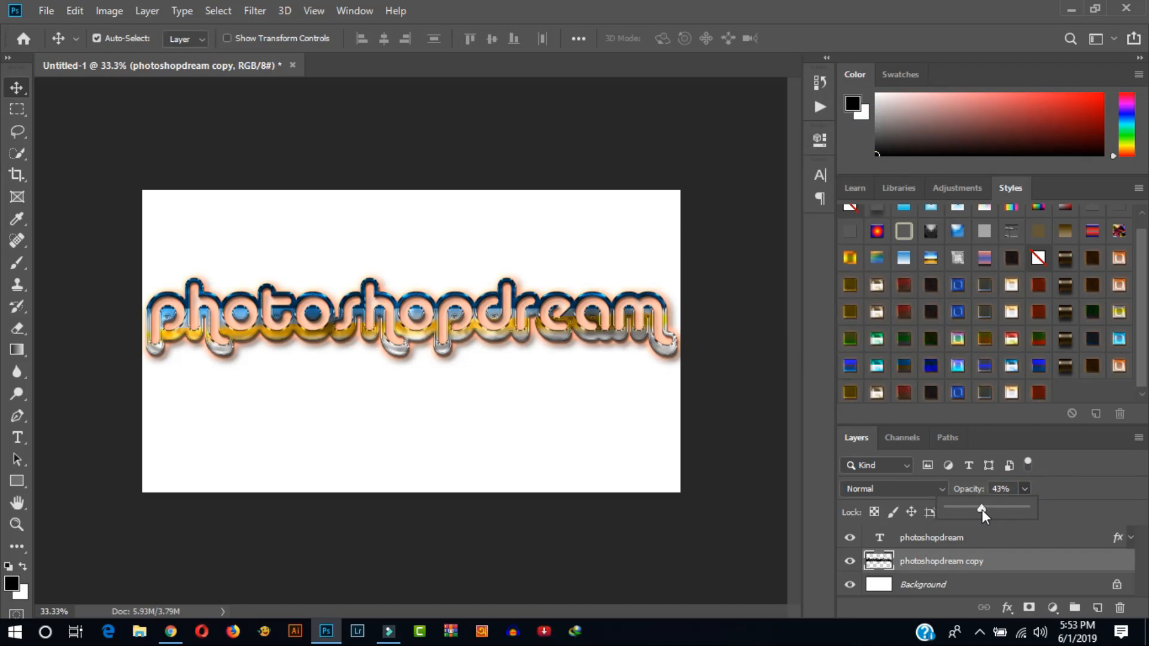
drag(982, 510, 987, 510)
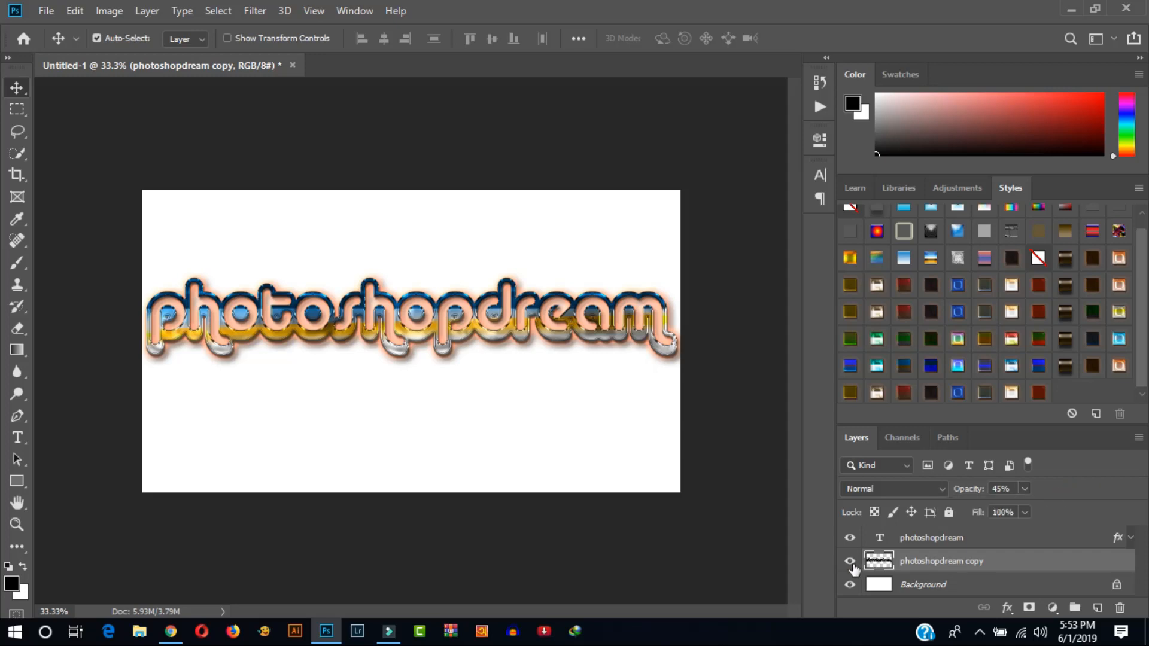
Switch the shadow layer's visibility off and on to compare the text with and without the shadow.
click(850, 562)
click(850, 562)
click(850, 562)
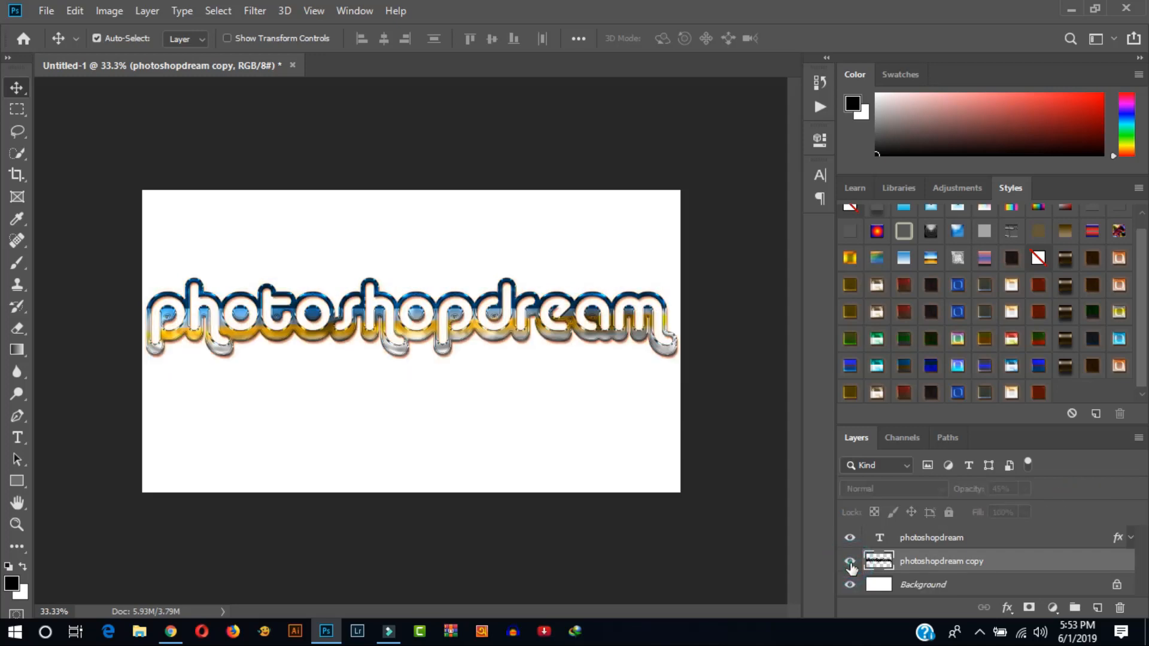
Compare the text with and without the blurred shadow again, leaving the shadow layer shown.
click(850, 562)
click(850, 562)
click(849, 562)
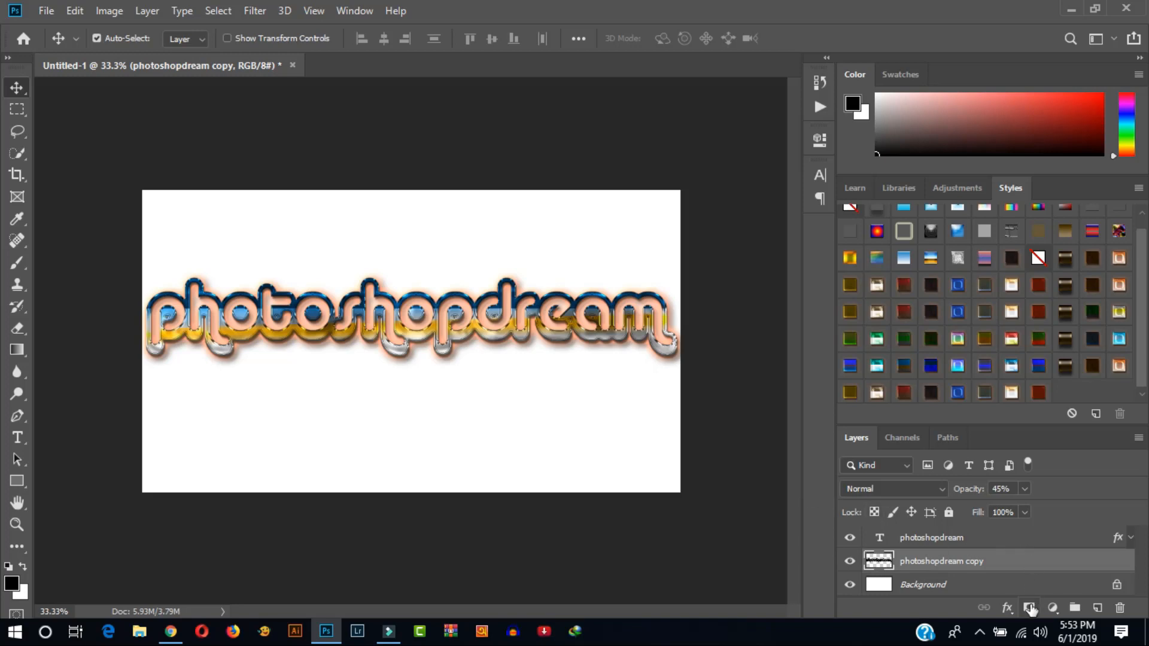
Add a Solid Color fill layer directly above the Background layer in light grey, b3b3b3.
drag(1034, 584, 1007, 604)
click(1053, 608)
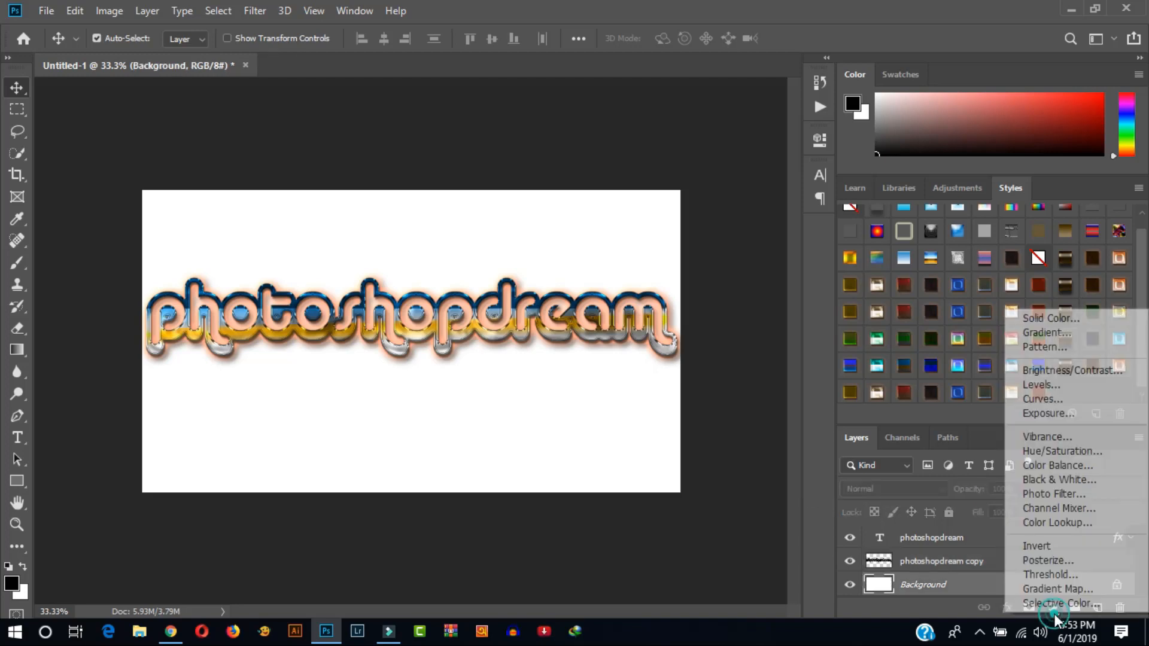
click(1062, 318)
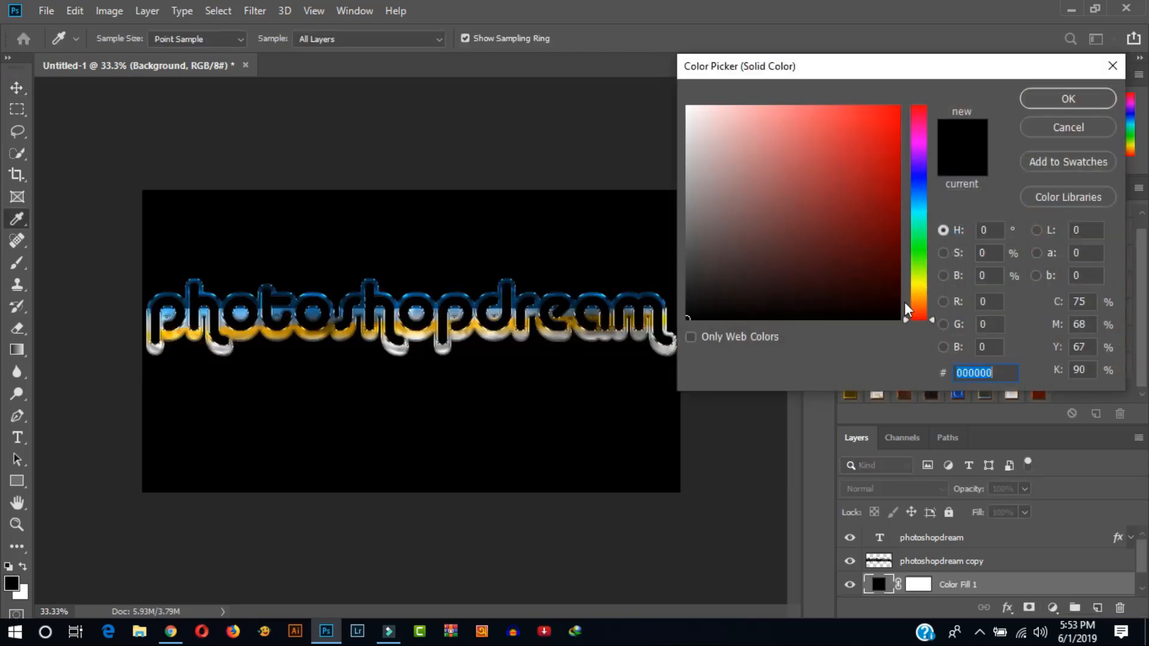
click(793, 286)
click(824, 277)
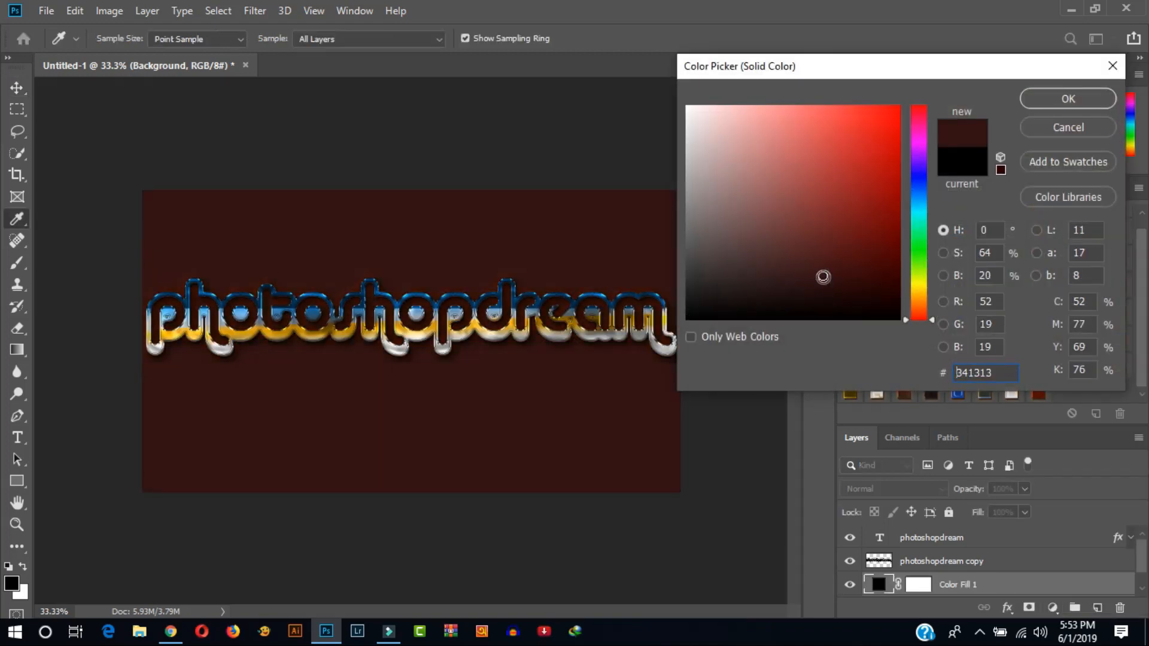
mouse_move(824, 279)
mouse_down()
mouse_move(826, 187)
mouse_move(777, 121)
mouse_move(620, 92)
mouse_move(726, 187)
mouse_move(693, 213)
mouse_move(684, 160)
mouse_up()
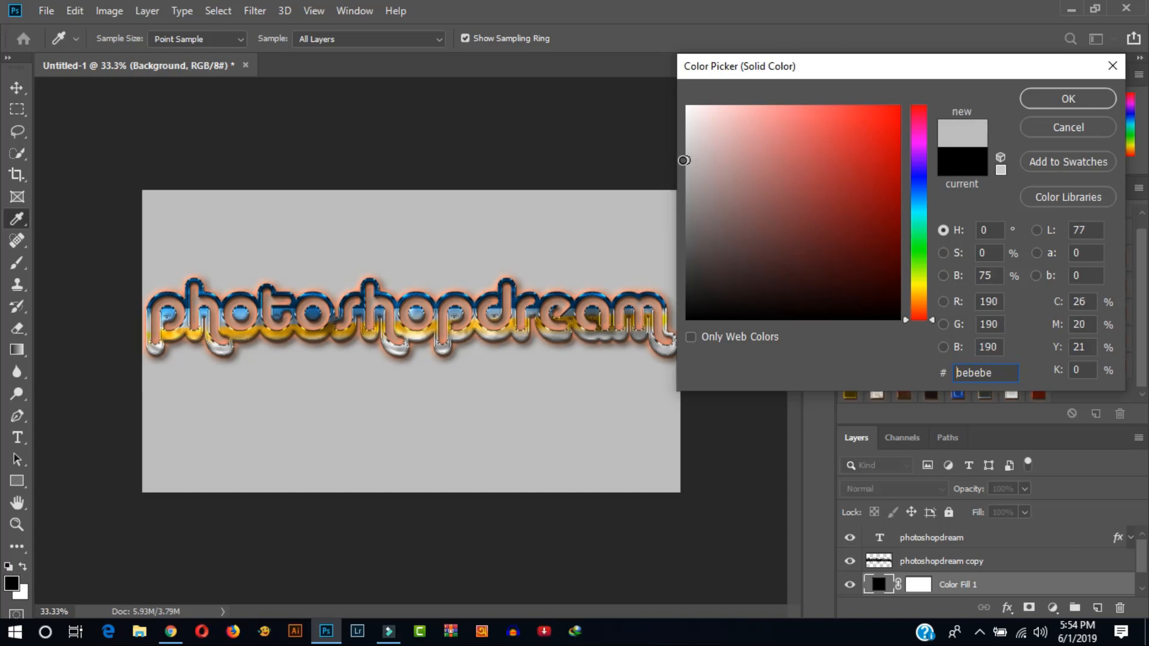
mouse_move(684, 161)
mouse_down()
mouse_move(684, 181)
mouse_move(712, 182)
mouse_move(677, 182)
mouse_move(668, 196)
mouse_move(671, 170)
mouse_up()
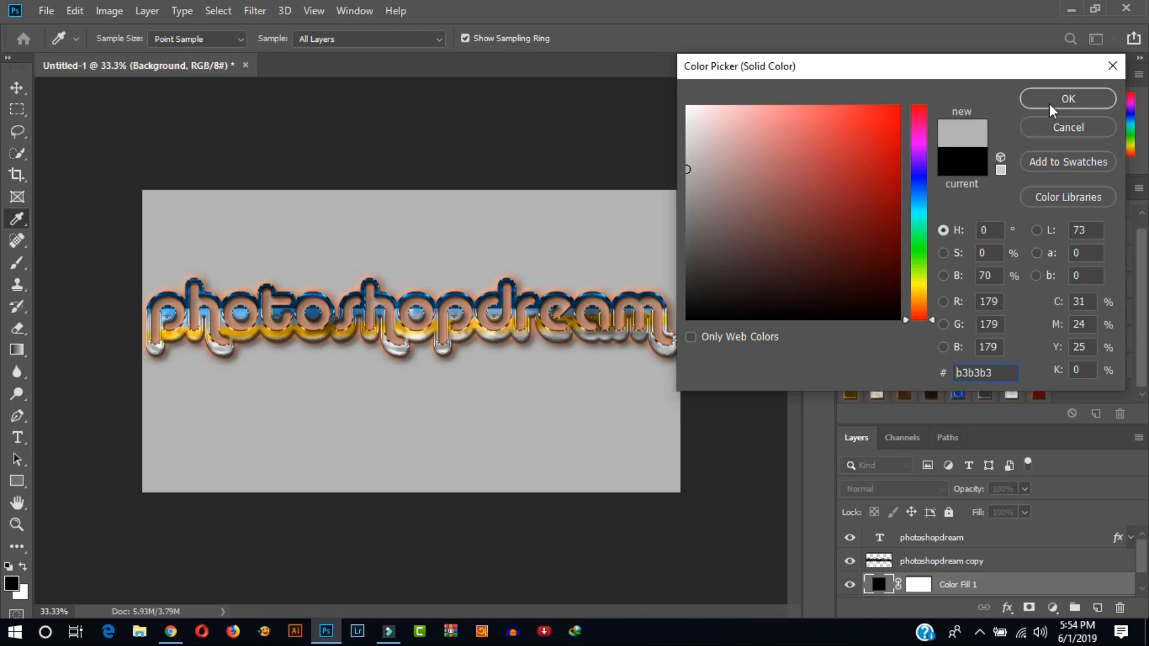